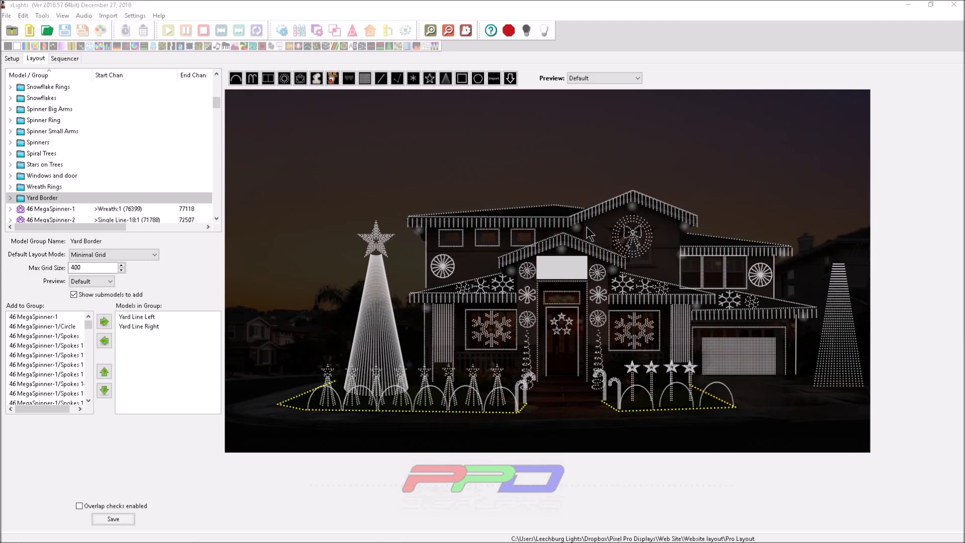
- Select the Wreath Rings group and review its Inner, Middle and Outer submodels one by one
{"action": "left_click", "coordinate": [597, 227]}
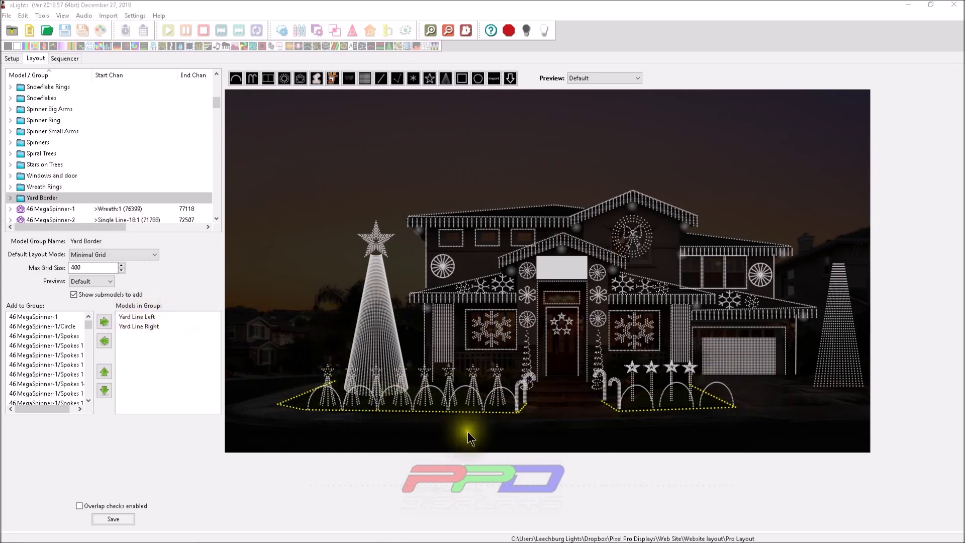
{"action": "left_click", "coordinate": [45, 186]}
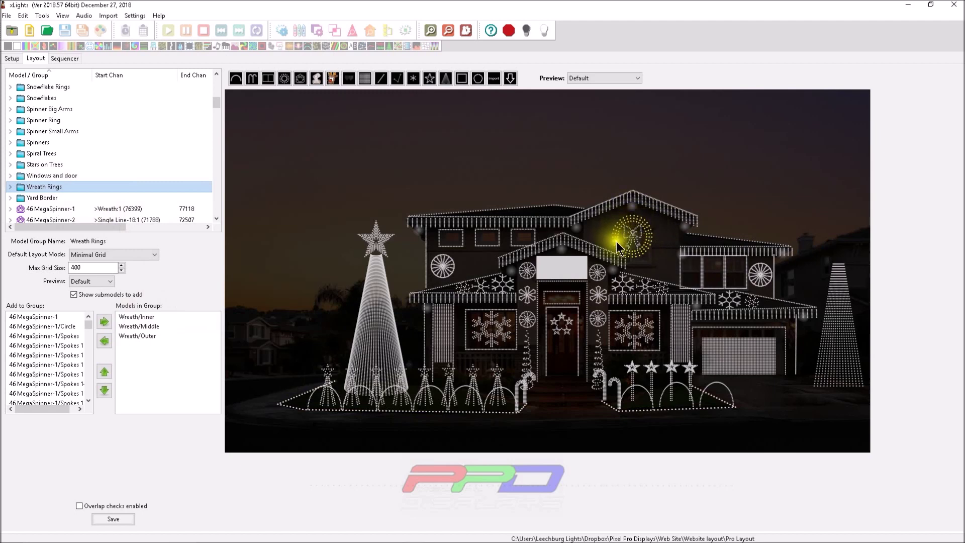
{"action": "left_click", "coordinate": [139, 335]}
{"action": "left_click", "coordinate": [140, 327]}
{"action": "left_click", "coordinate": [142, 318]}
{"action": "left_click", "coordinate": [144, 327]}
{"action": "left_click", "coordinate": [146, 334]}
{"action": "left_click", "coordinate": [146, 327]}
{"action": "left_click", "coordinate": [146, 319]}
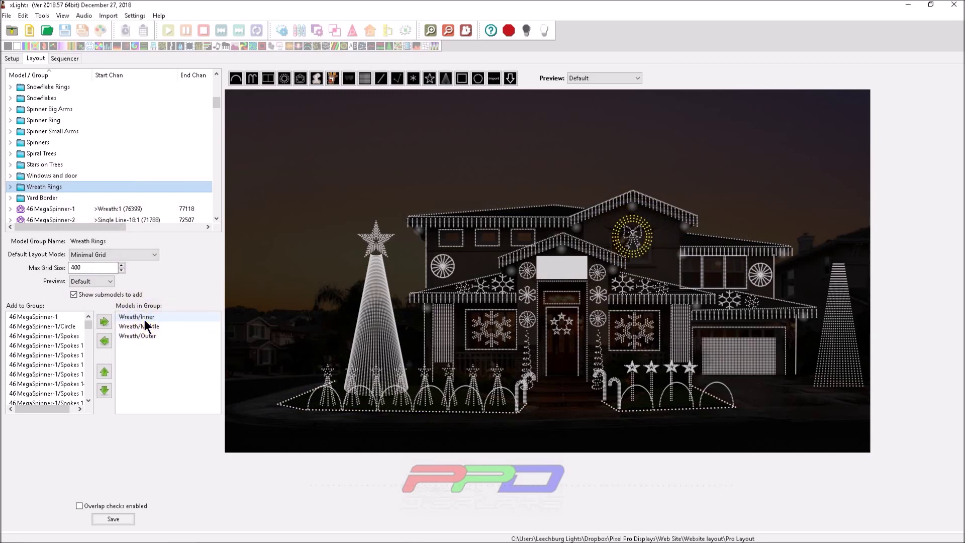
{"action": "left_click", "coordinate": [137, 326]}
{"action": "left_click", "coordinate": [139, 336]}
{"action": "left_click", "coordinate": [140, 328]}
{"action": "left_click", "coordinate": [141, 317]}
{"action": "left_click", "coordinate": [140, 327]}
{"action": "left_click", "coordinate": [140, 334]}
{"action": "left_click", "coordinate": [141, 327]}
{"action": "left_click", "coordinate": [141, 318]}
{"action": "left_click", "coordinate": [141, 326]}
{"action": "left_click", "coordinate": [140, 317]}
{"action": "left_click", "coordinate": [137, 326]}
{"action": "left_click", "coordinate": [138, 336]}
{"action": "left_click", "coordinate": [132, 327]}
{"action": "left_click", "coordinate": [125, 317]}
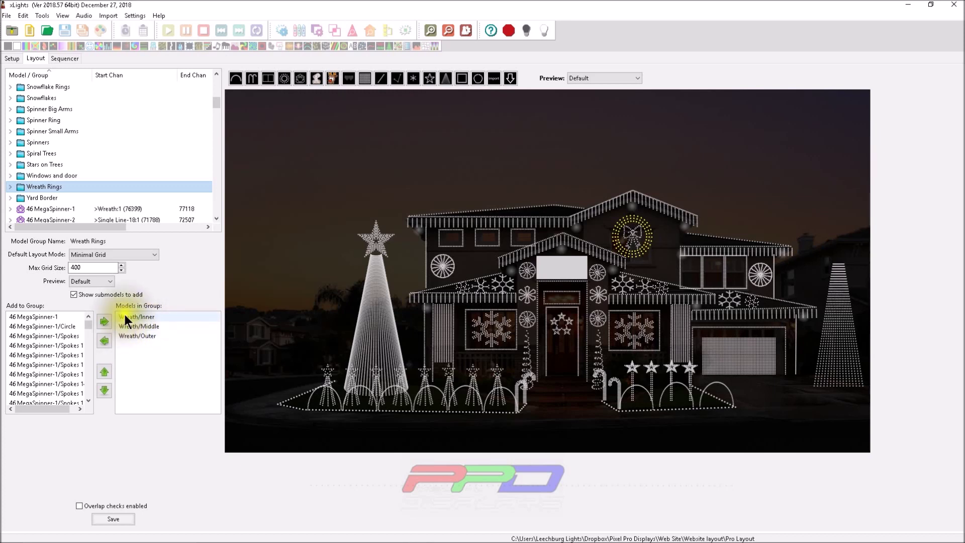
{"action": "left_click", "coordinate": [125, 326]}
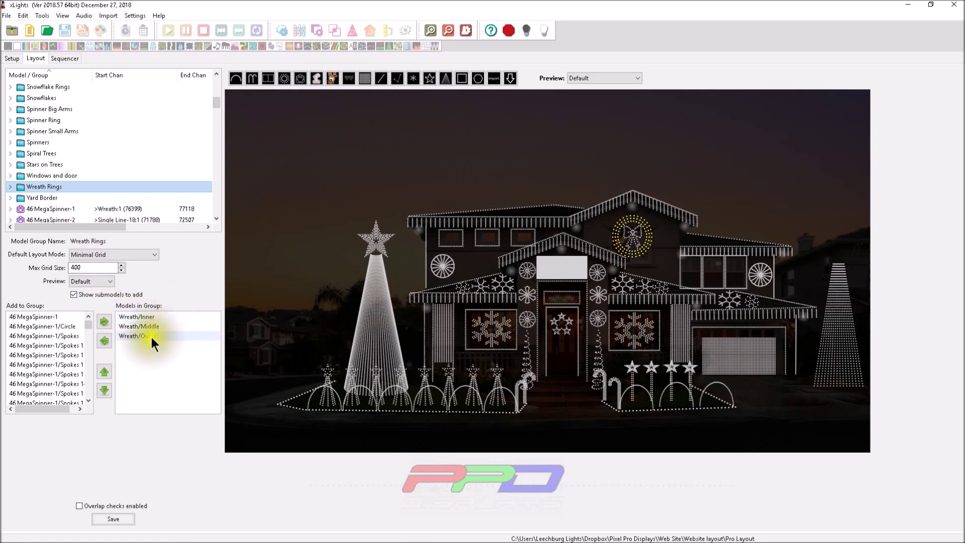
- Review the Windows and door, Stars on Trees and Spiral Trees groups, and select the Spiral Tree 1 model in the preview
{"action": "left_click", "coordinate": [52, 175]}
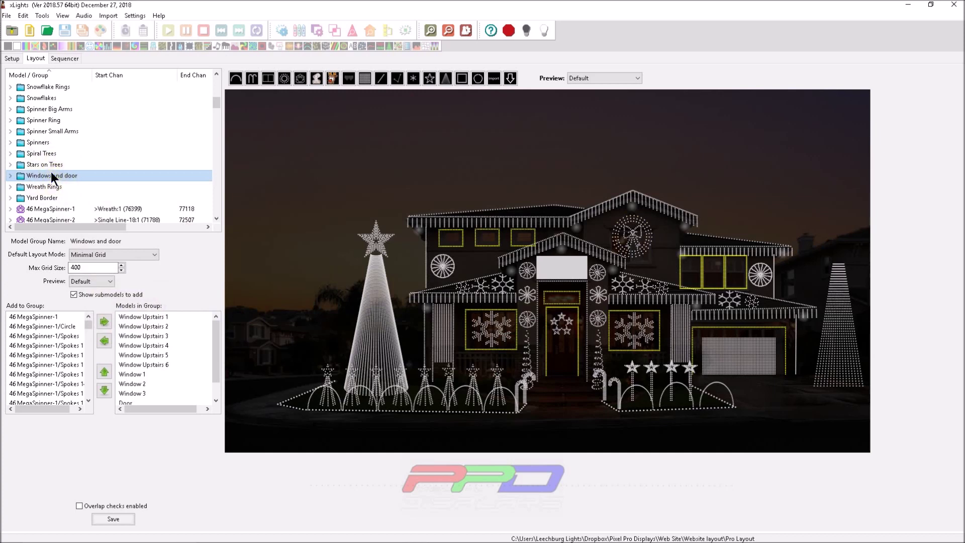
{"action": "left_click", "coordinate": [47, 164]}
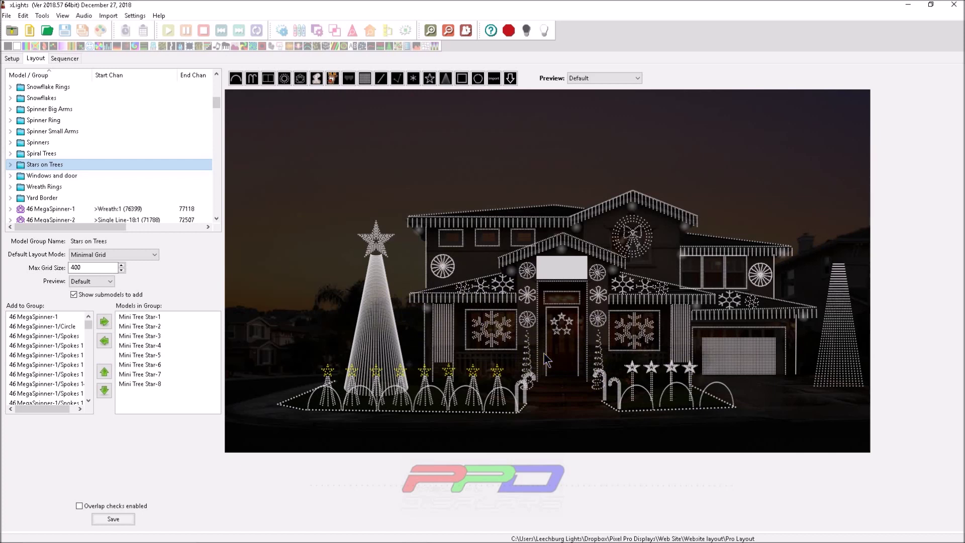
{"action": "left_click", "coordinate": [25, 152]}
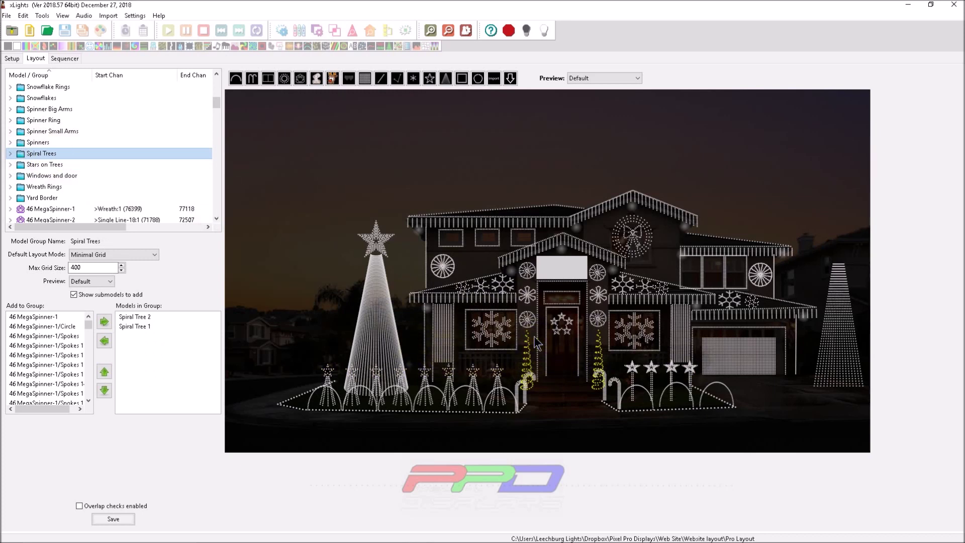
{"action": "left_click", "coordinate": [528, 361]}
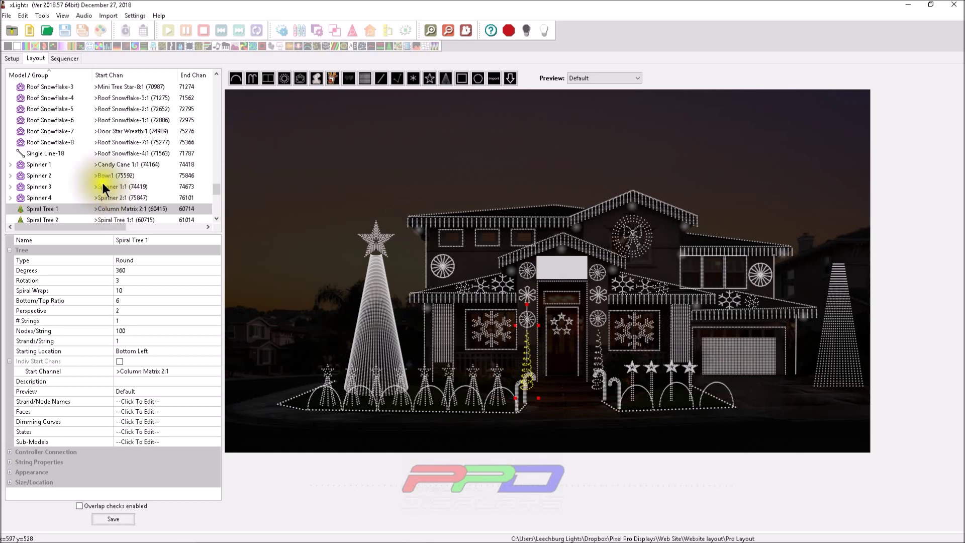
- Review the members of the Spinners and Spinner Small Arms groups, and select Spinner 1 in the house preview
{"action": "scroll", "coordinate": [103, 184], "scroll_direction": "up", "scroll_amount": 15}
{"action": "scroll", "coordinate": [105, 187], "scroll_direction": "up", "scroll_amount": 2}
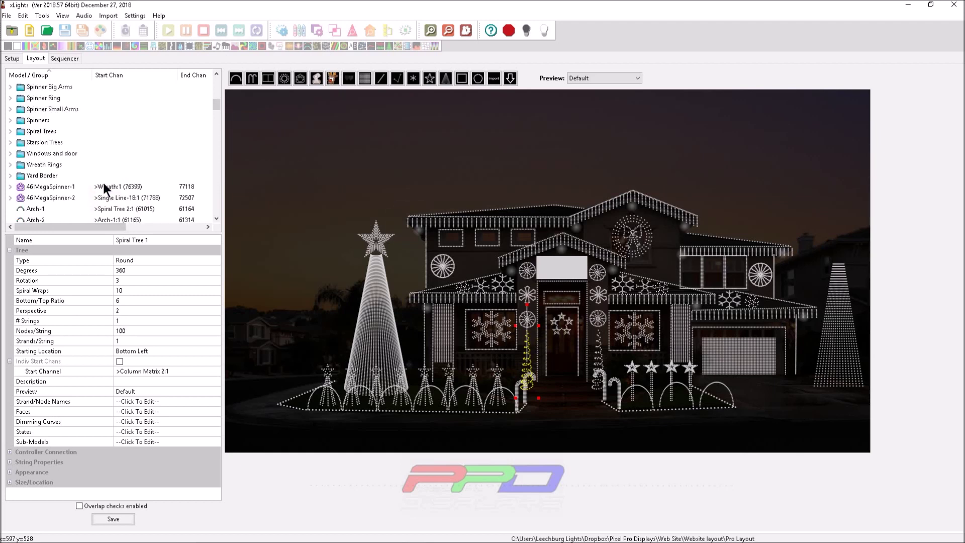
{"action": "left_click", "coordinate": [36, 123]}
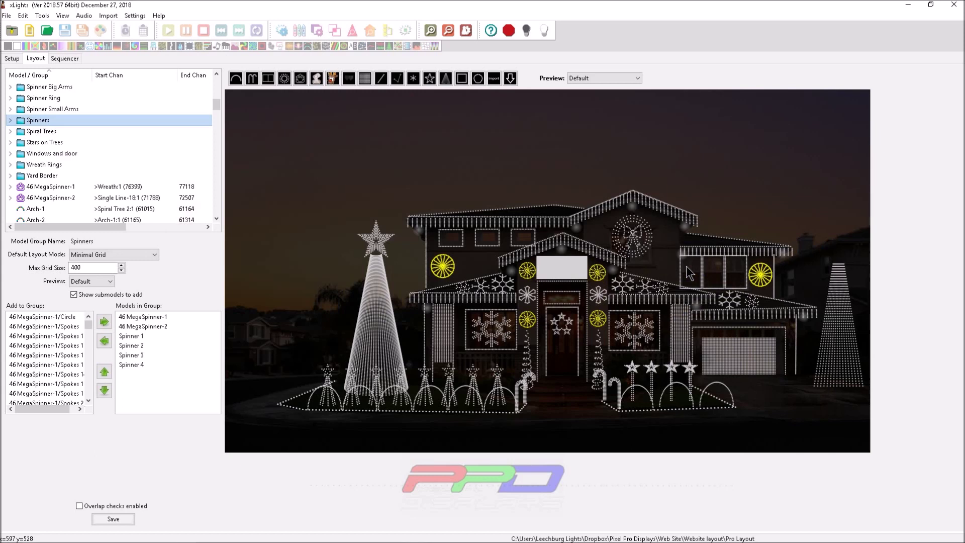
{"action": "left_click", "coordinate": [53, 109]}
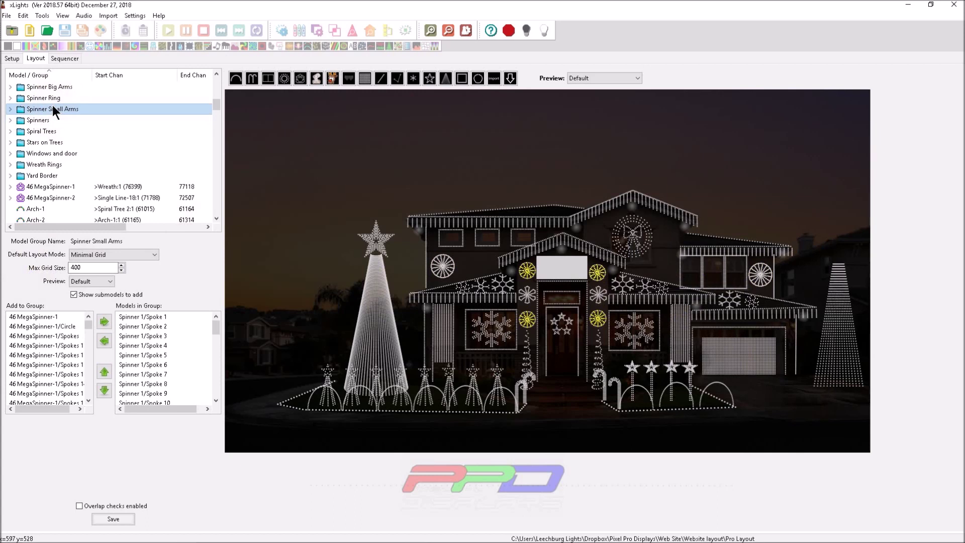
{"action": "mouse_move", "coordinate": [216, 330]}
{"action": "left_mouse_down"}
{"action": "mouse_move", "coordinate": [219, 339]}
{"action": "mouse_move", "coordinate": [222, 328]}
{"action": "left_mouse_up"}
{"action": "left_click", "coordinate": [526, 274]}
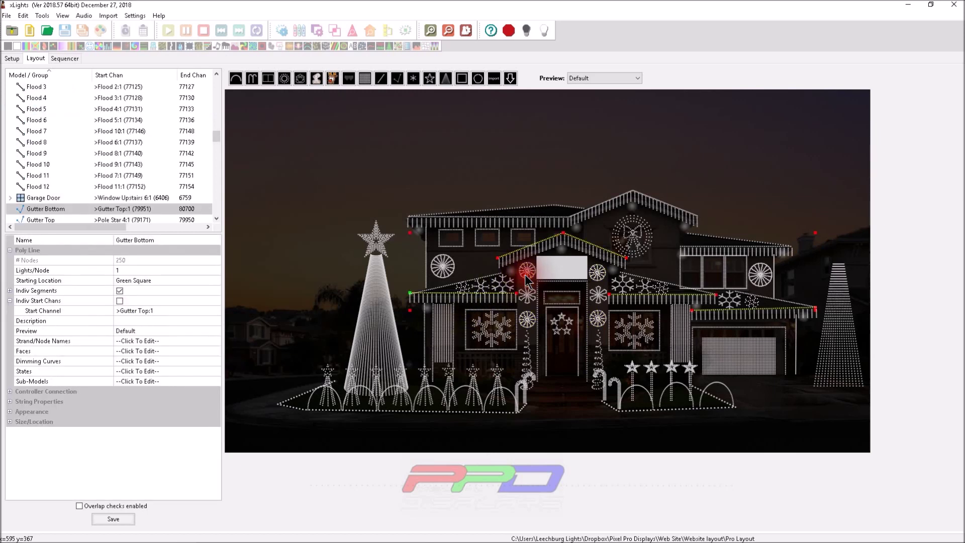
{"action": "left_click", "coordinate": [527, 278]}
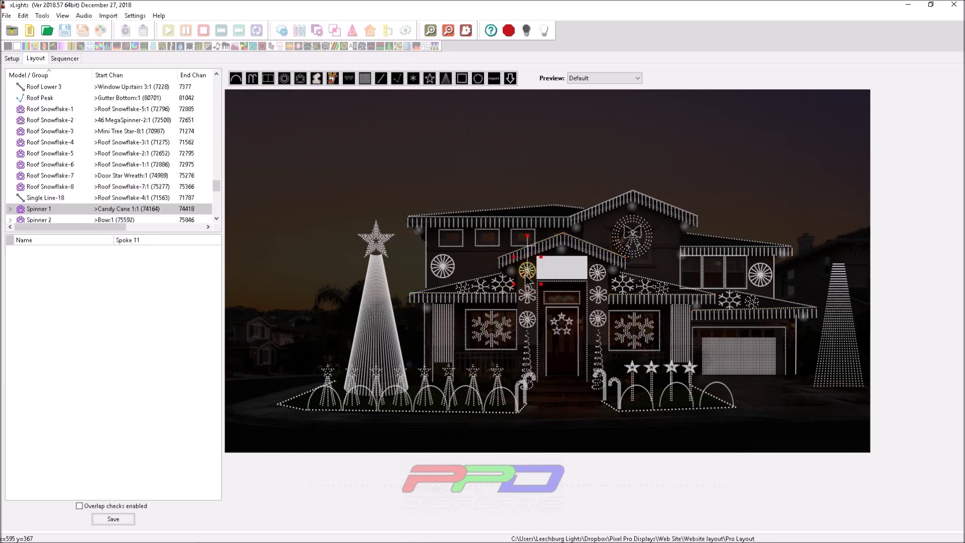
- Place a downloadable model above the house to open the vendor model library, browse its prop categories, and close it without choosing one
{"action": "left_click", "coordinate": [510, 79]}
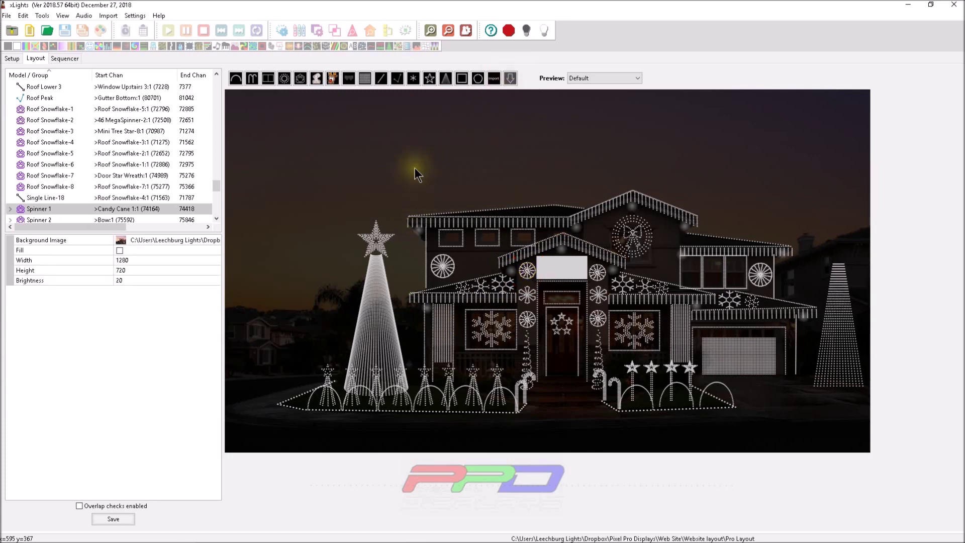
{"action": "left_click", "coordinate": [445, 191]}
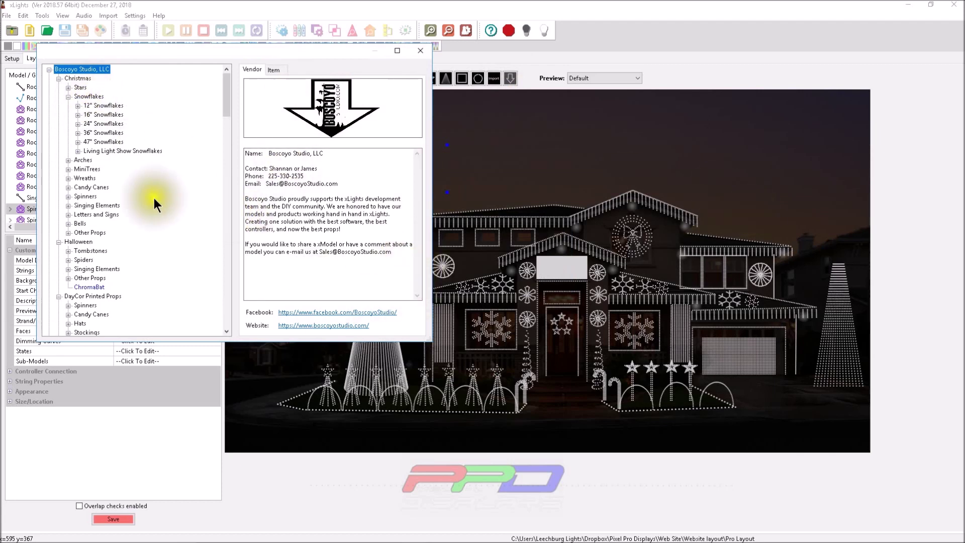
{"action": "scroll", "coordinate": [67, 143], "scroll_direction": "down", "scroll_amount": 2}
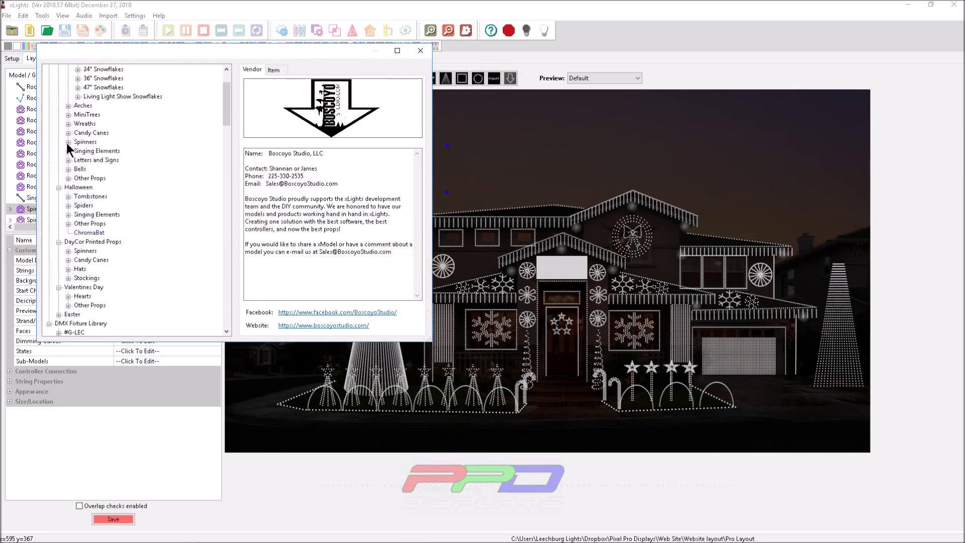
{"action": "scroll", "coordinate": [66, 143], "scroll_direction": "down", "scroll_amount": 8}
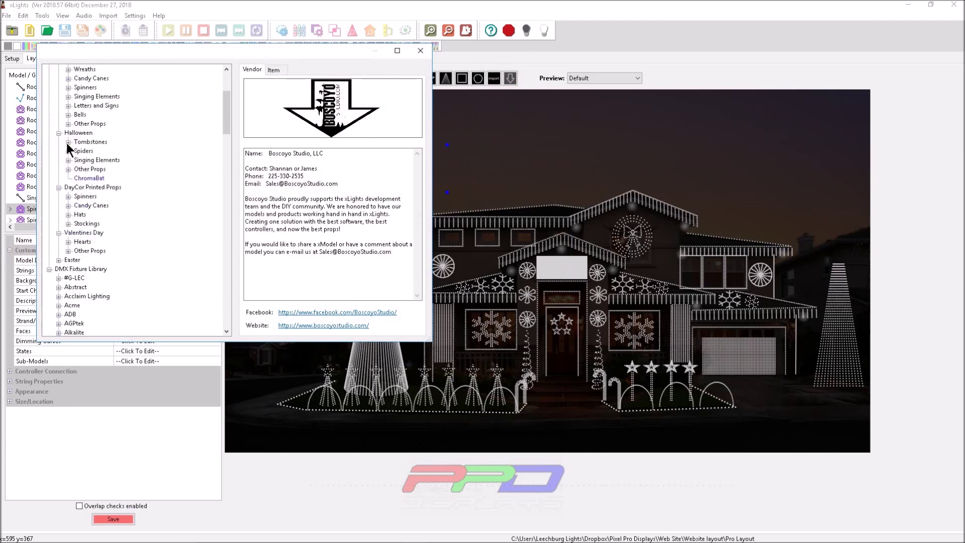
{"action": "scroll", "coordinate": [67, 142], "scroll_direction": "up", "scroll_amount": 4}
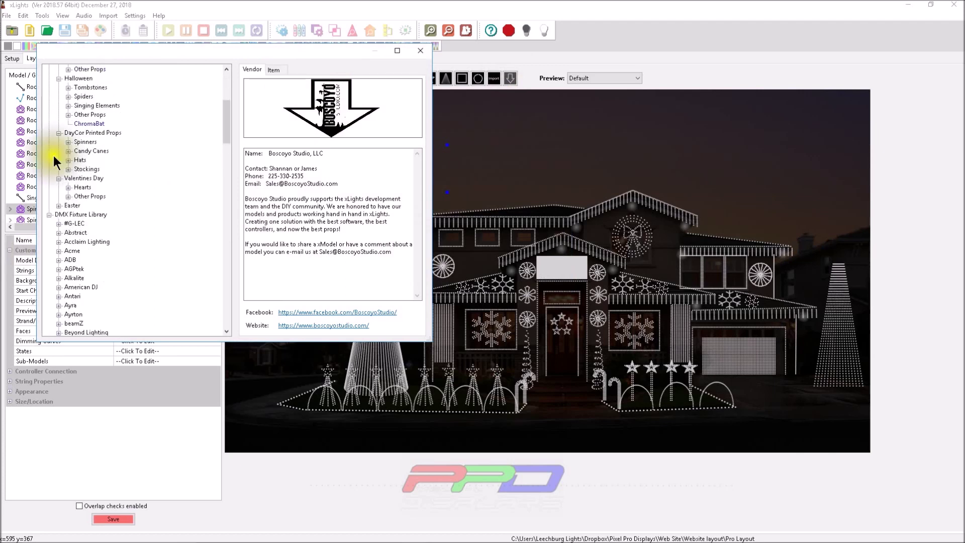
{"action": "left_click", "coordinate": [49, 214]}
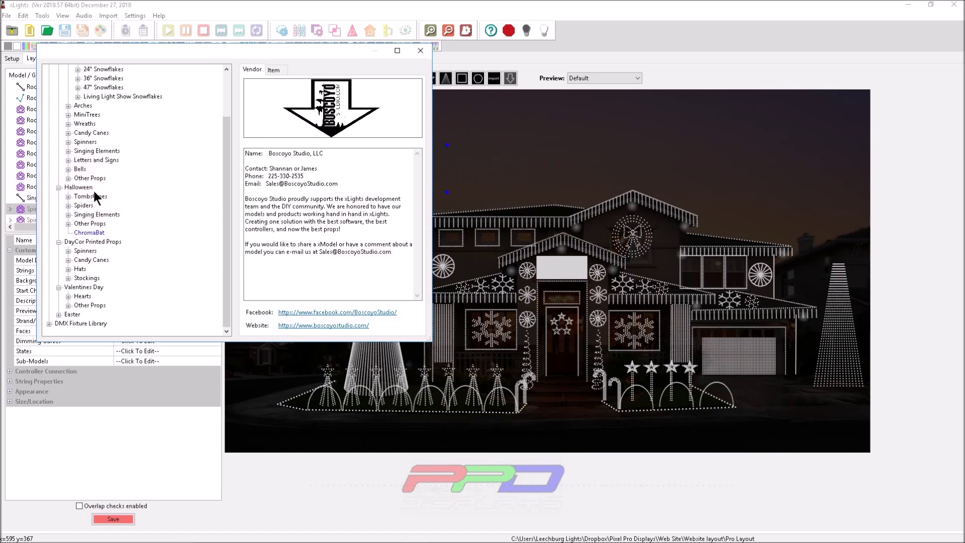
{"action": "left_click", "coordinate": [420, 51]}
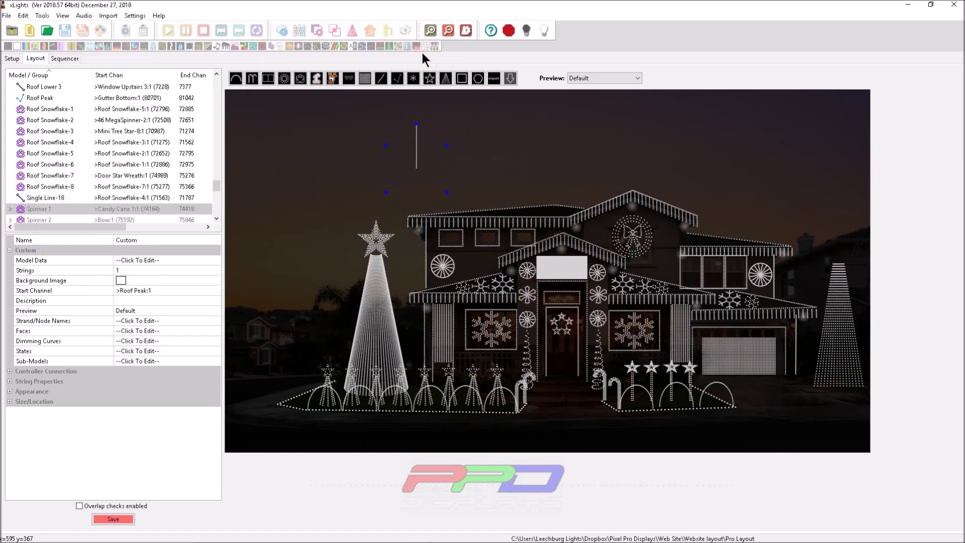
- Select Spinner 2 and inspect the node ranges of its Spoke 1 and Spoke 2 submodels, leaving without changes
{"action": "left_click", "coordinate": [528, 274]}
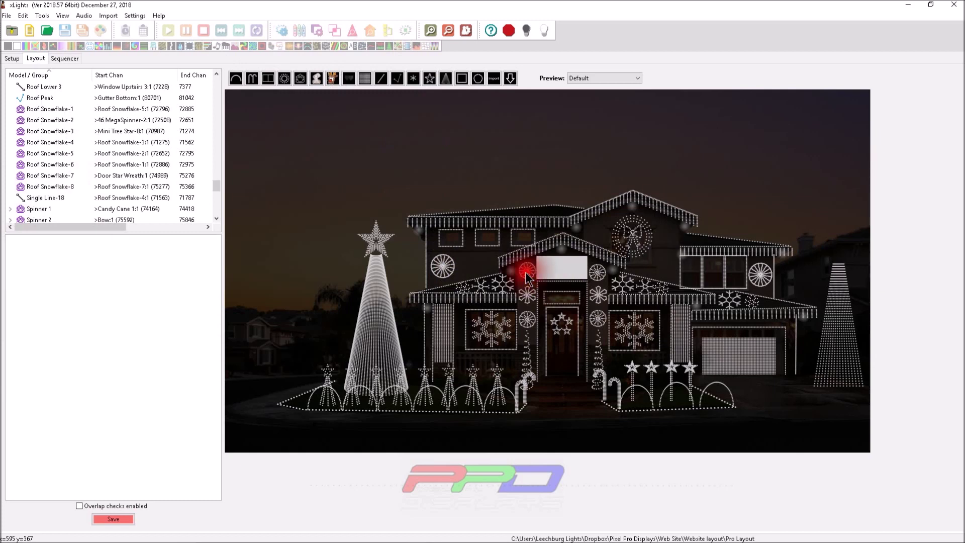
{"action": "left_click", "coordinate": [530, 303]}
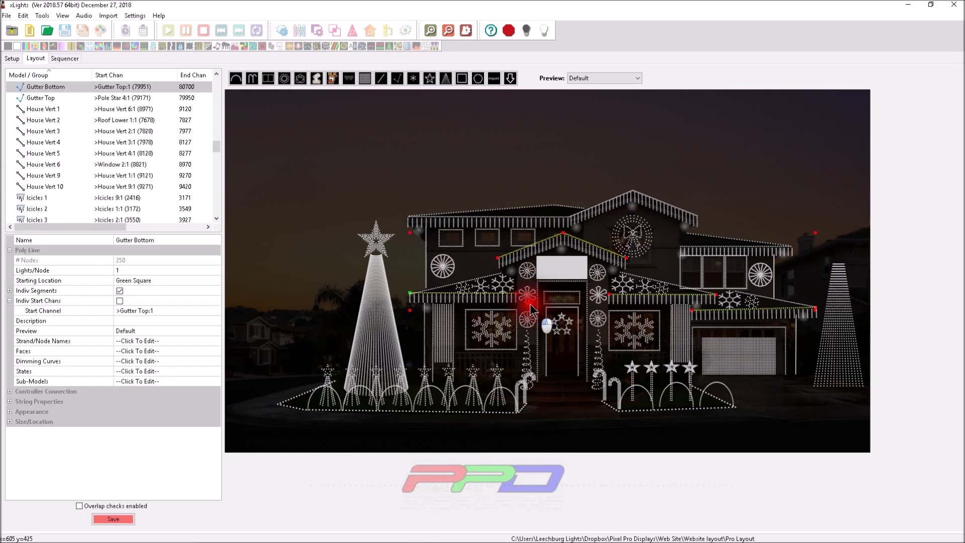
{"action": "left_click", "coordinate": [535, 332]}
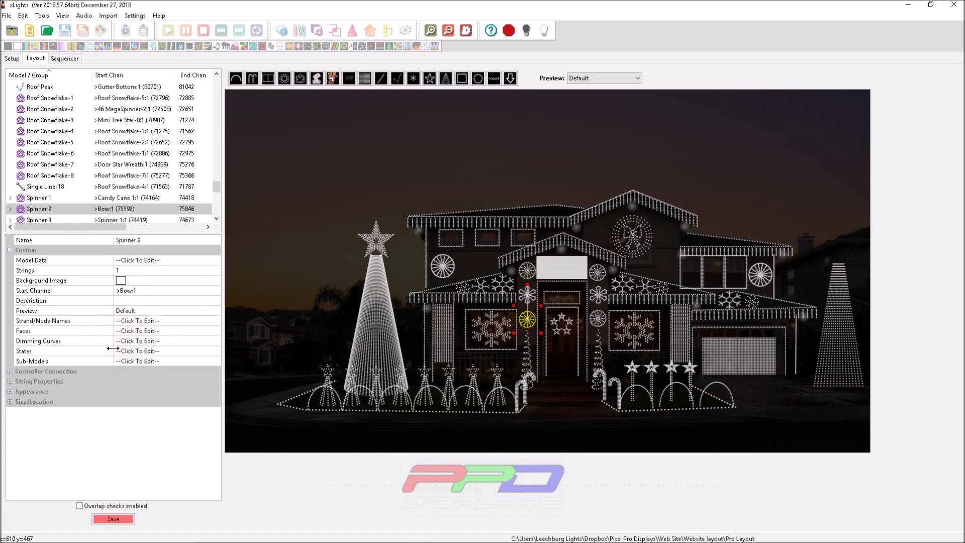
{"action": "left_click", "coordinate": [192, 360]}
{"action": "left_click", "coordinate": [216, 361]}
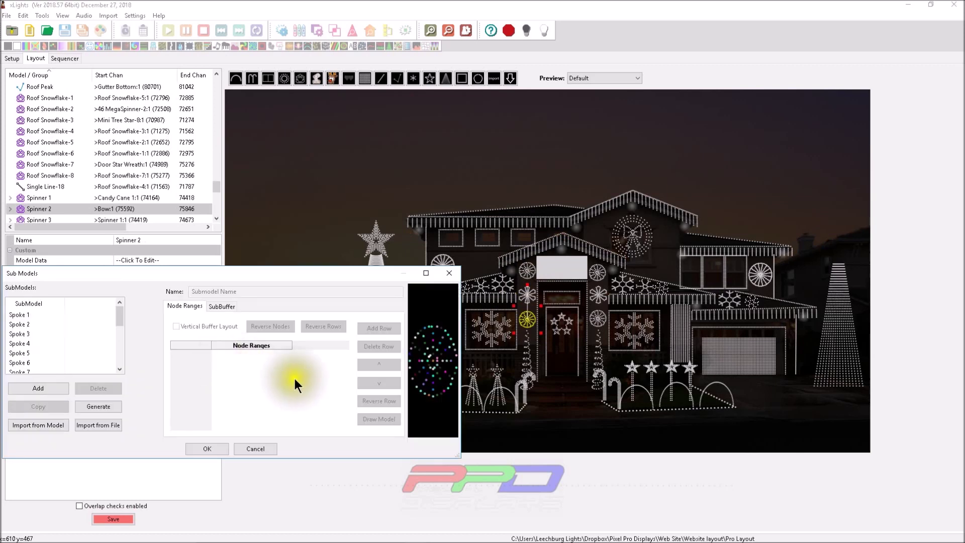
{"action": "left_click", "coordinate": [29, 314]}
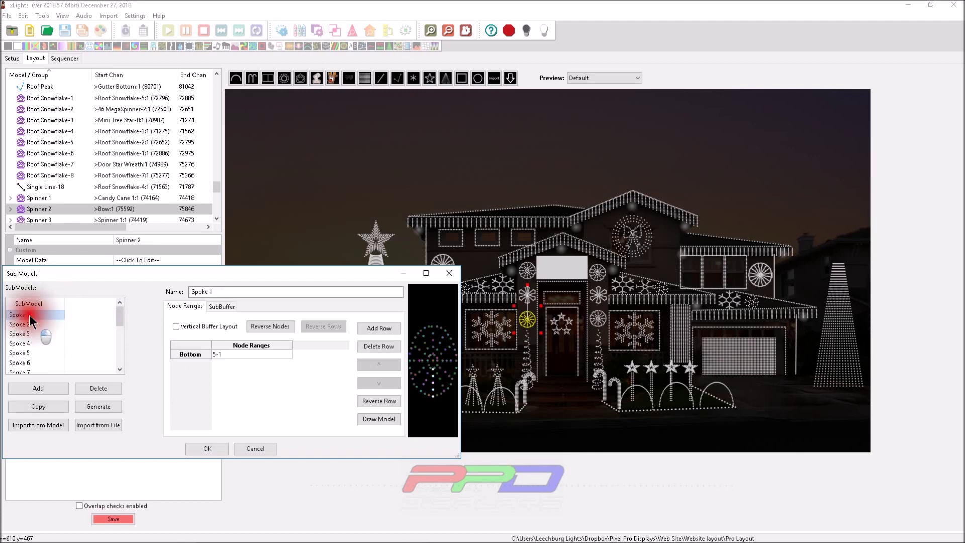
{"action": "left_click", "coordinate": [28, 322]}
{"action": "left_click", "coordinate": [26, 332]}
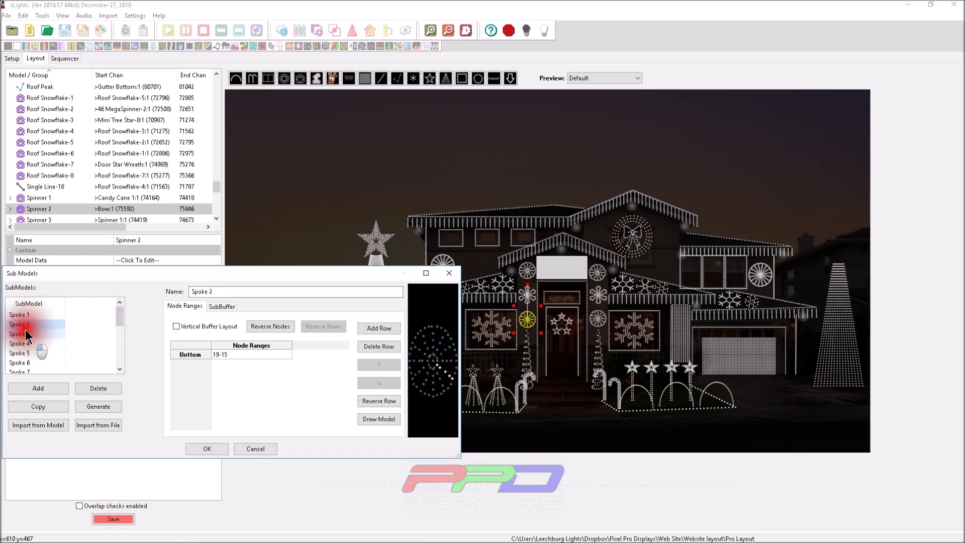
{"action": "left_click", "coordinate": [245, 445]}
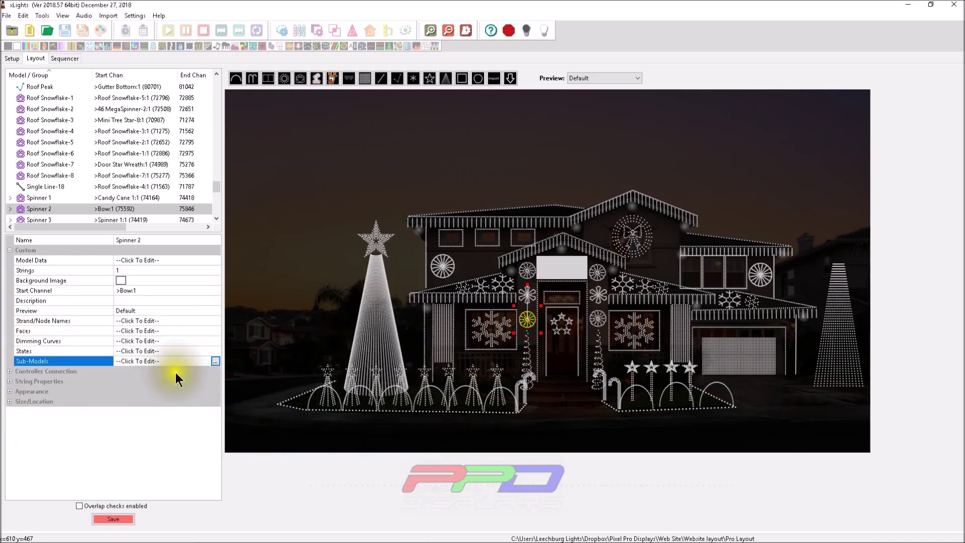
- Examine the node layout of Spinner 2 in an enlarged window, and close it
{"action": "right_click", "coordinate": [532, 321]}
{"action": "left_click", "coordinate": [558, 327]}
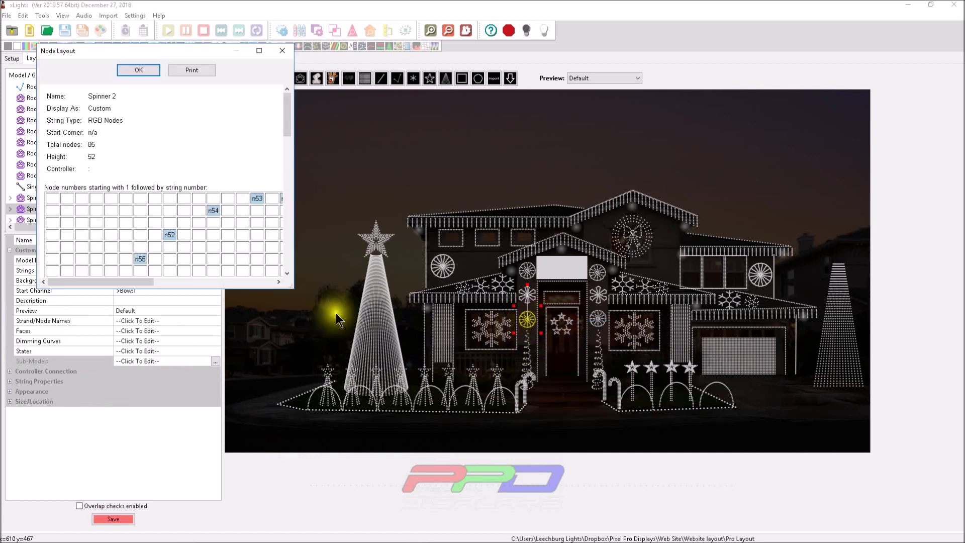
{"action": "left_click_drag", "start_coordinate": [295, 292], "coordinate": [714, 532]}
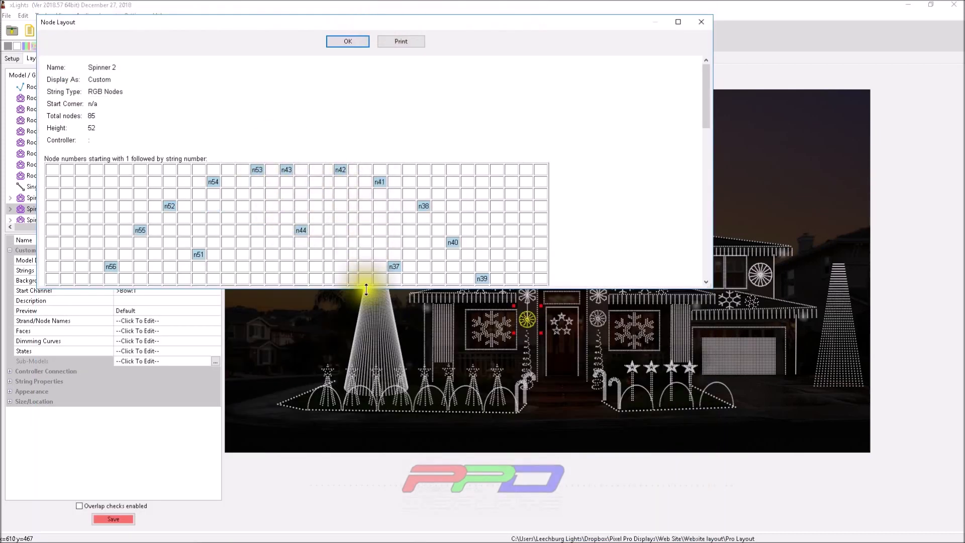
{"action": "left_click_drag", "start_coordinate": [364, 286], "coordinate": [338, 511]}
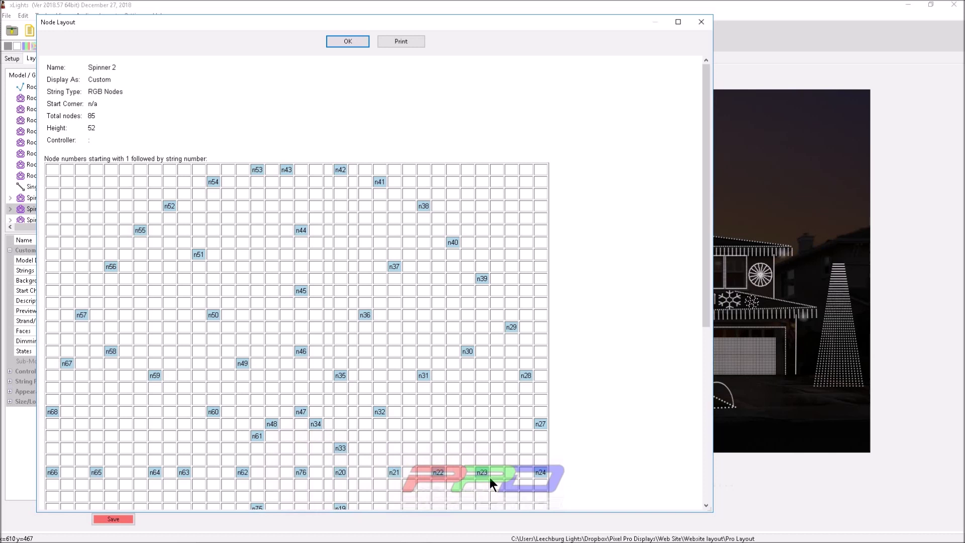
{"action": "left_click", "coordinate": [702, 22]}
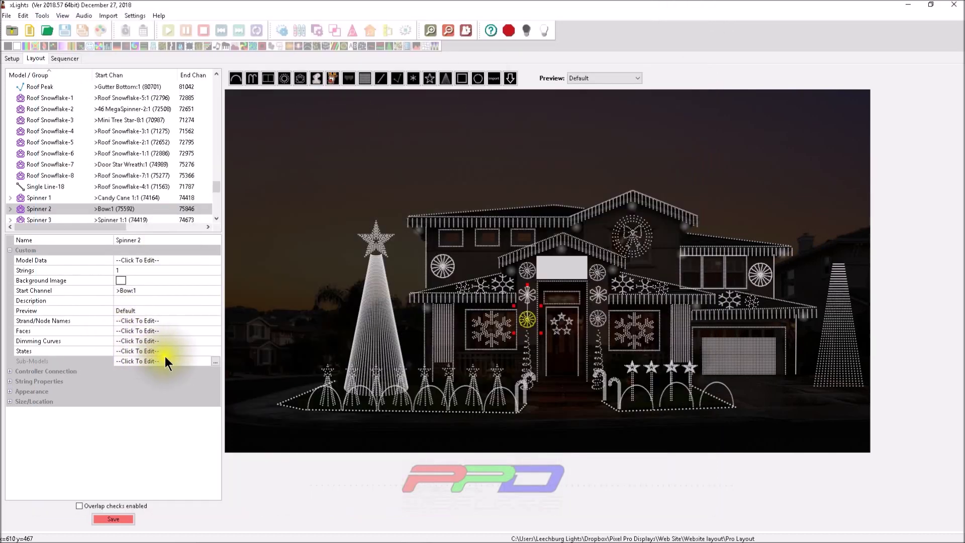
- Check the node range of the Spoke 1 submodel of Spinner 2 again, and accept the submodel settings
{"action": "left_click", "coordinate": [212, 363]}
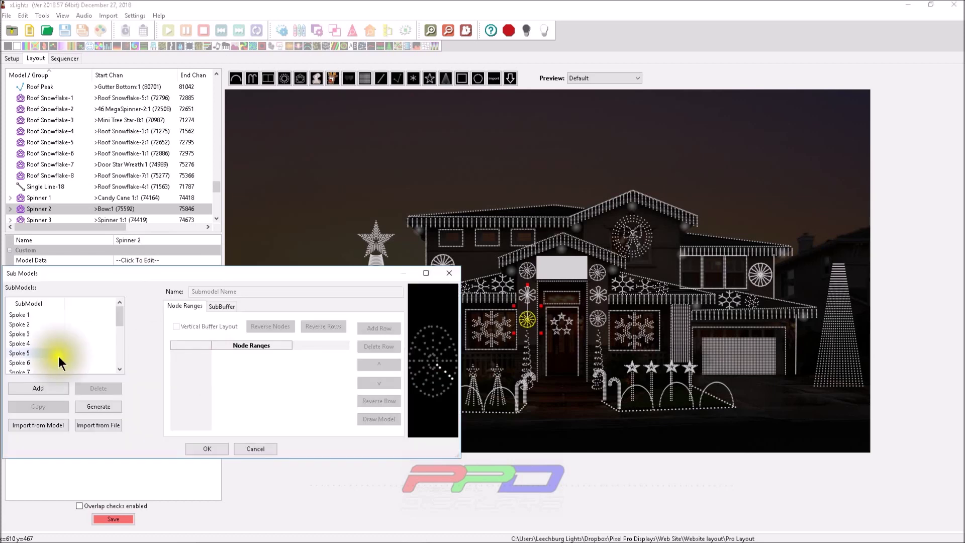
{"action": "left_click", "coordinate": [30, 314]}
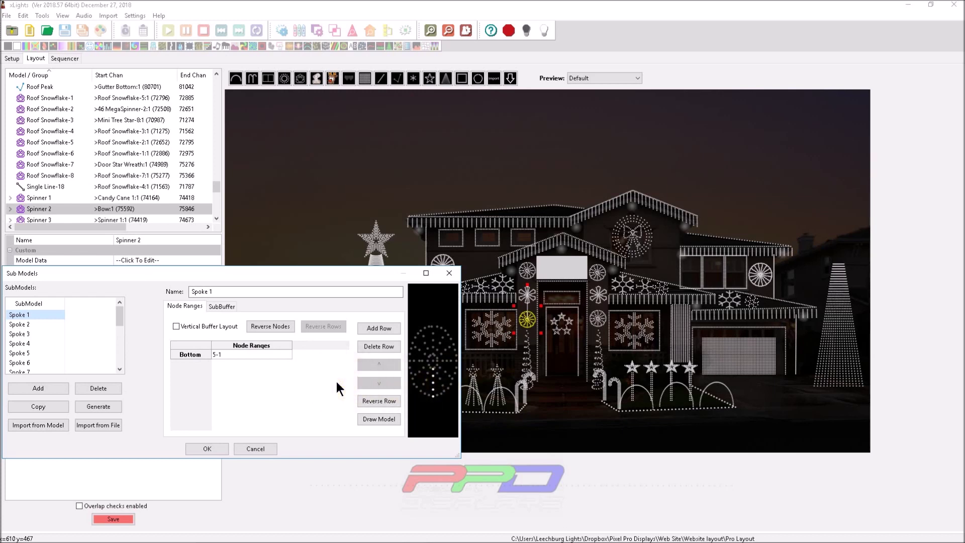
{"action": "left_click", "coordinate": [207, 448]}
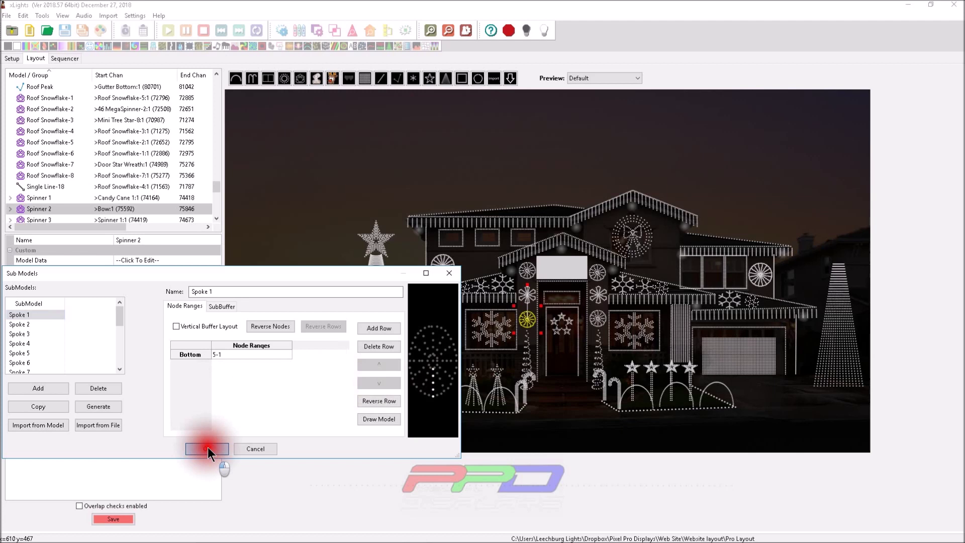
- Clear the model selection and inspect the members of the Spinner Small Arms, Spinner Ring and Spinner Big Arms groups
{"action": "left_click", "coordinate": [563, 282]}
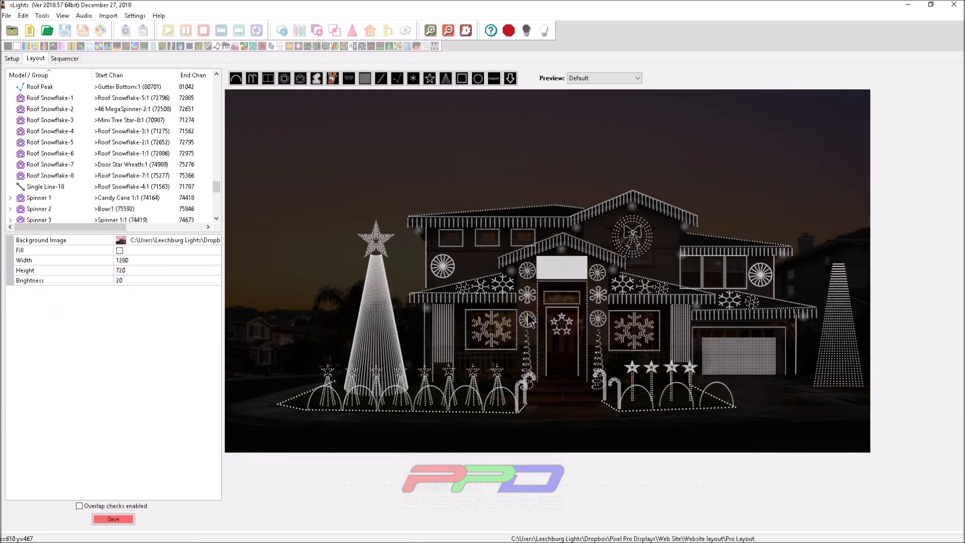
{"action": "scroll", "coordinate": [133, 180], "scroll_direction": "up", "scroll_amount": 10}
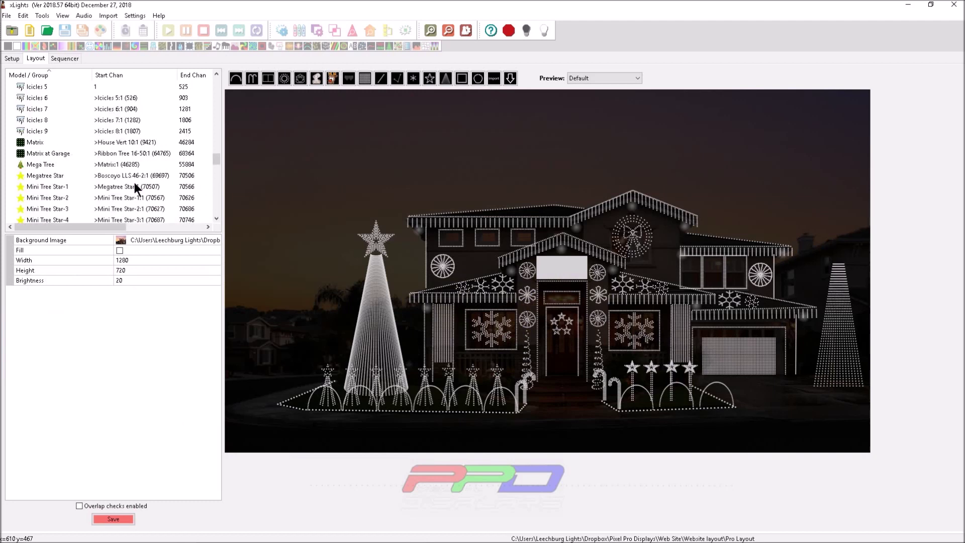
{"action": "scroll", "coordinate": [135, 186], "scroll_direction": "up", "scroll_amount": 2}
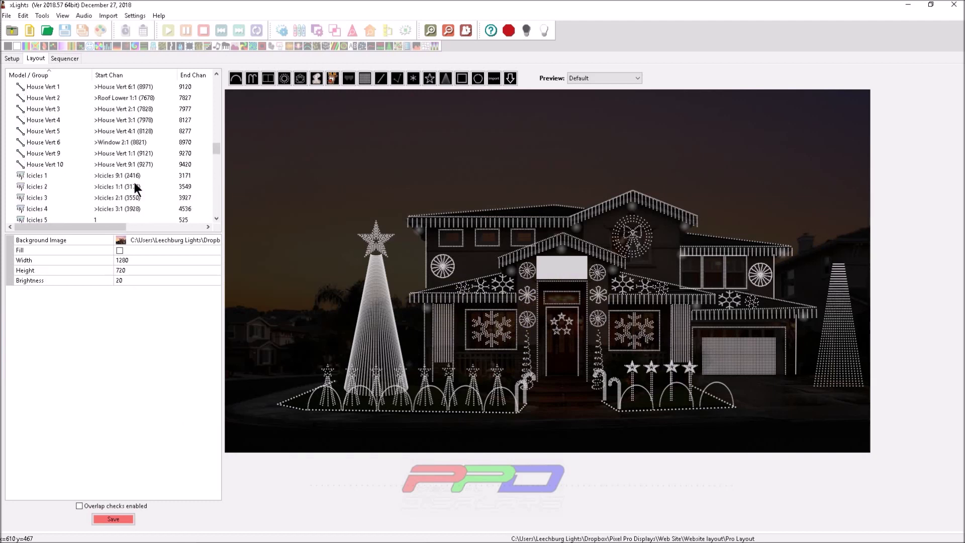
{"action": "scroll", "coordinate": [135, 183], "scroll_direction": "up", "scroll_amount": 12}
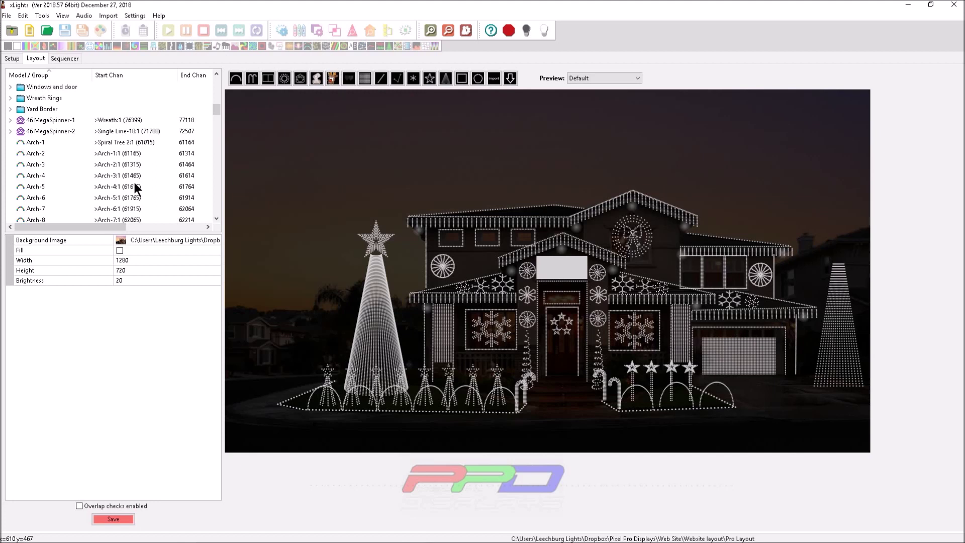
{"action": "scroll", "coordinate": [108, 185], "scroll_direction": "up", "scroll_amount": 3}
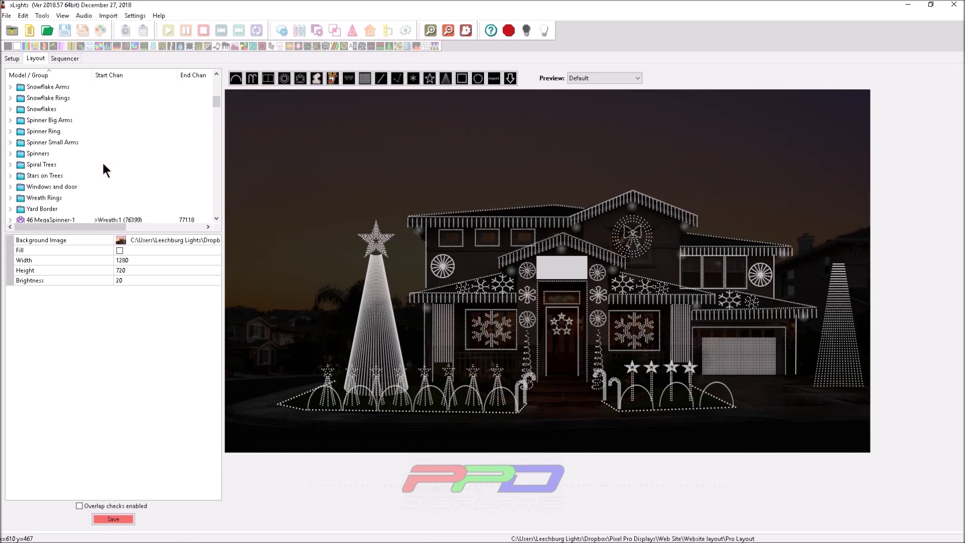
{"action": "left_click", "coordinate": [37, 142]}
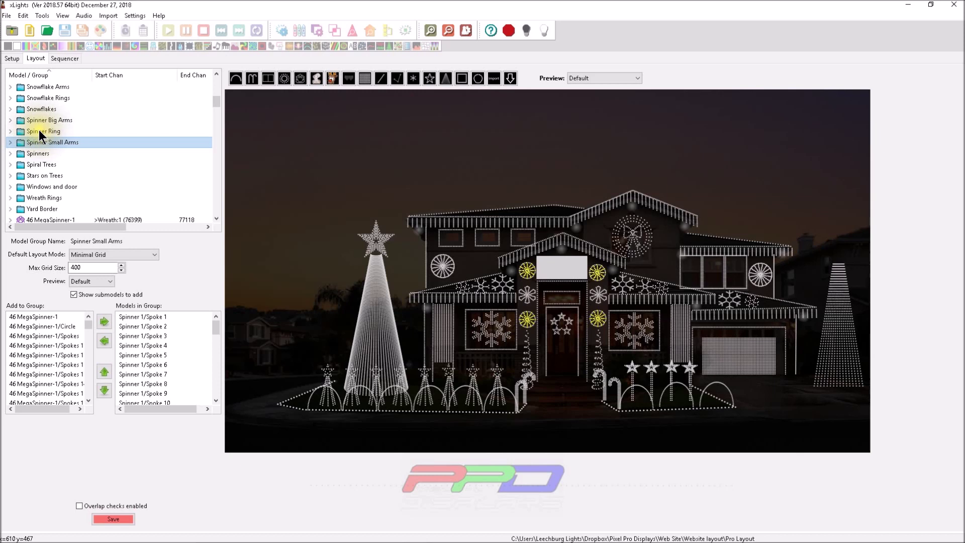
{"action": "left_click", "coordinate": [41, 131]}
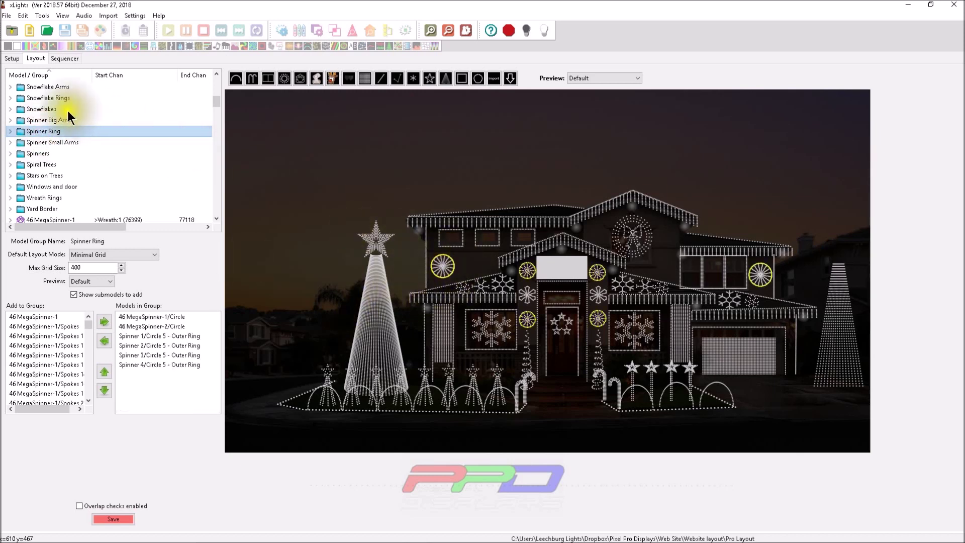
{"action": "left_click", "coordinate": [34, 122]}
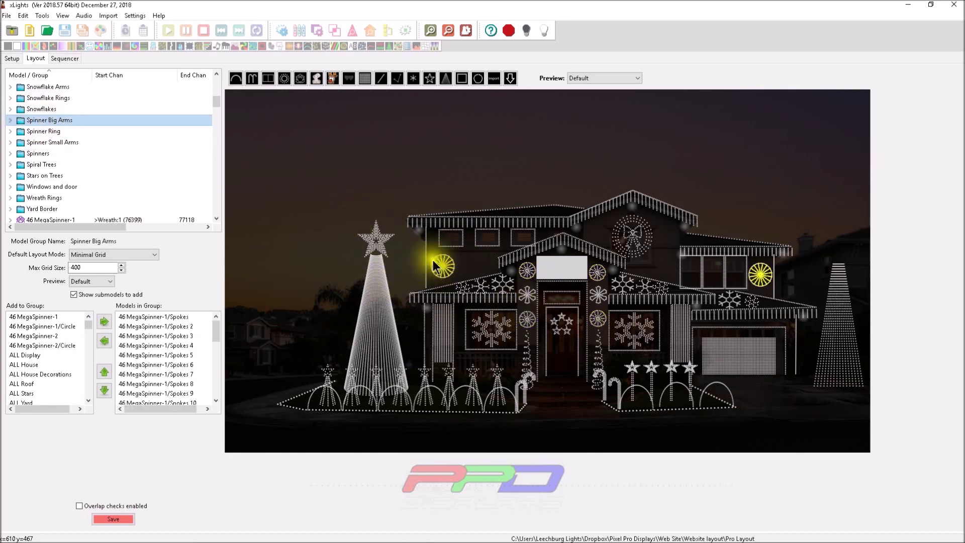
- Inspect which models and submodels belong to the Snowflakes, Snowflake Rings and Snowflake Arms groups
{"action": "left_click", "coordinate": [53, 110]}
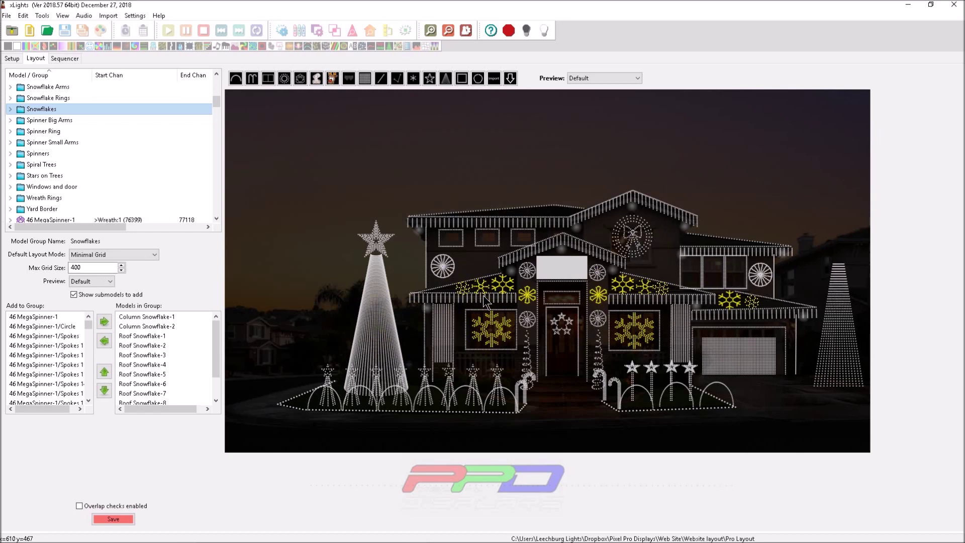
{"action": "left_click", "coordinate": [81, 97]}
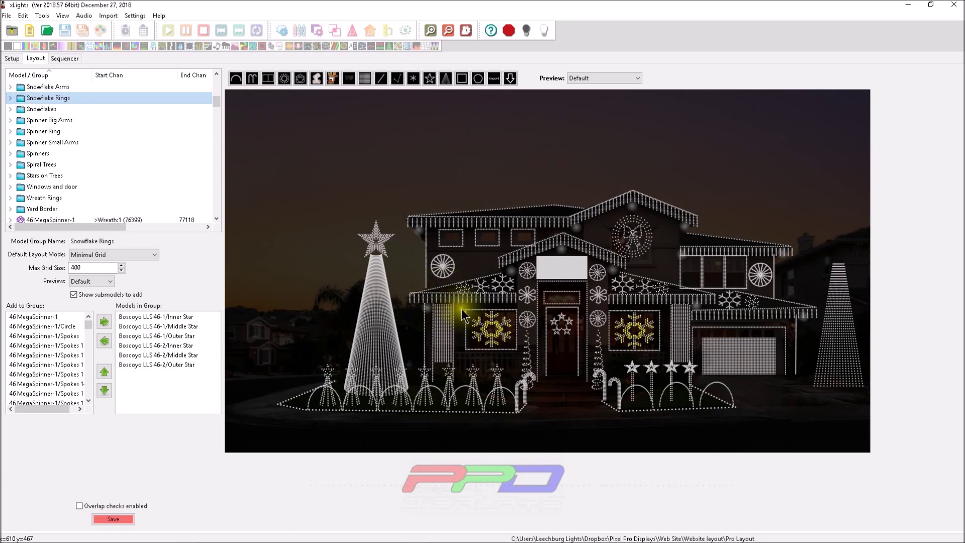
{"action": "left_click", "coordinate": [45, 85]}
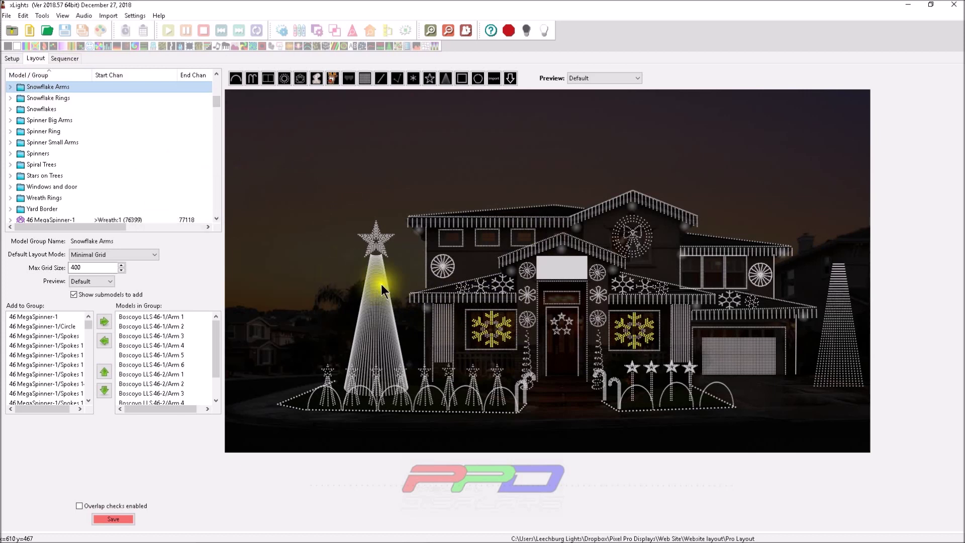
- Select the Arm 3 submodel of the snowflake in the window left of the door, view its node layout, and close it
{"action": "left_click", "coordinate": [486, 340]}
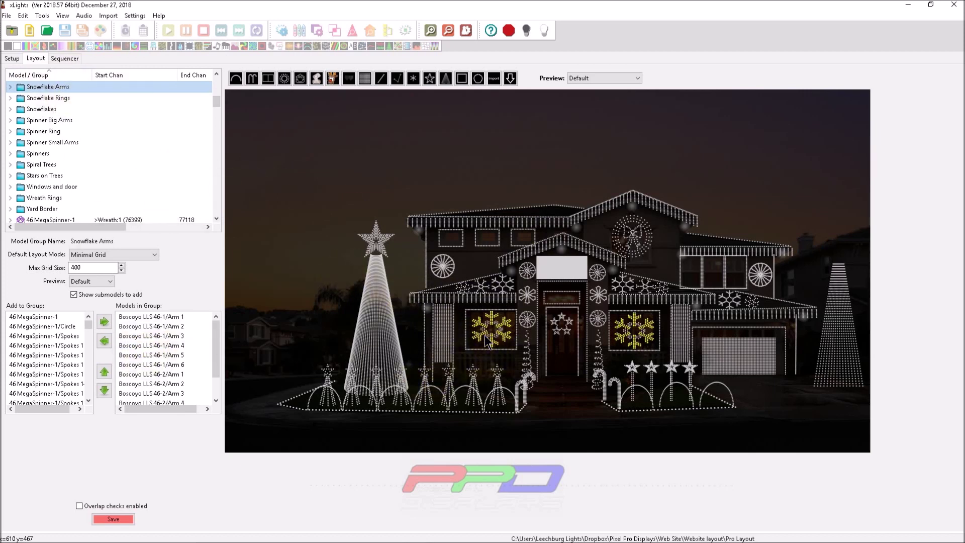
{"action": "left_click", "coordinate": [486, 341]}
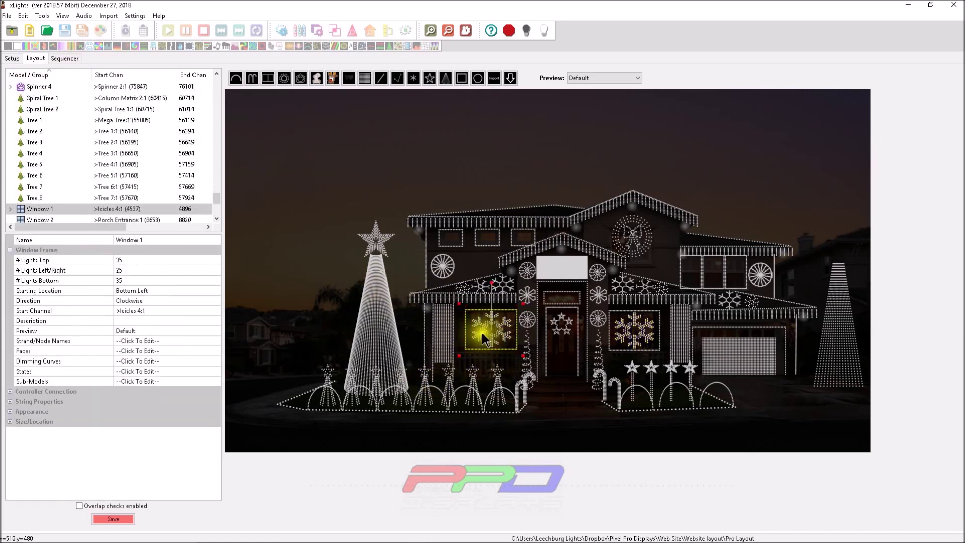
{"action": "left_click", "coordinate": [486, 343]}
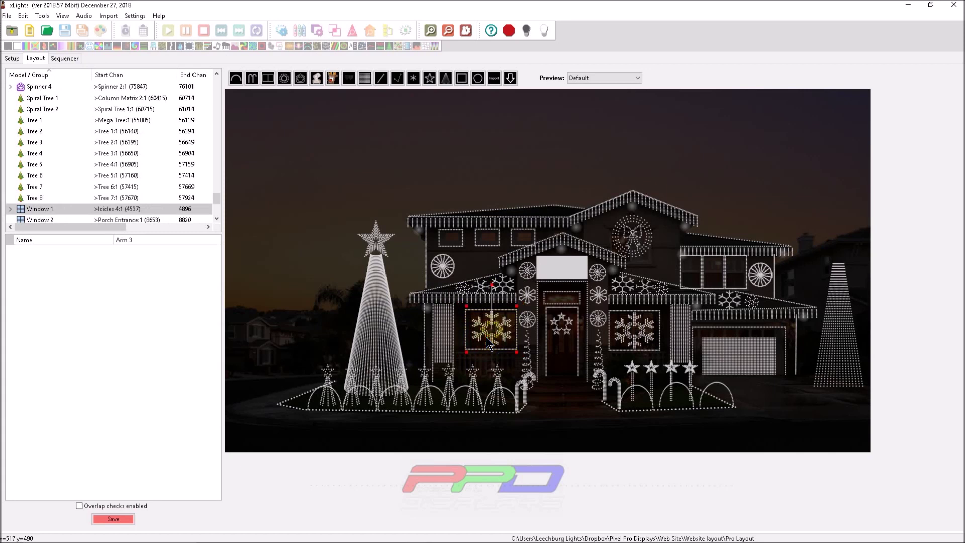
{"action": "right_click", "coordinate": [487, 339]}
{"action": "left_click", "coordinate": [502, 344]}
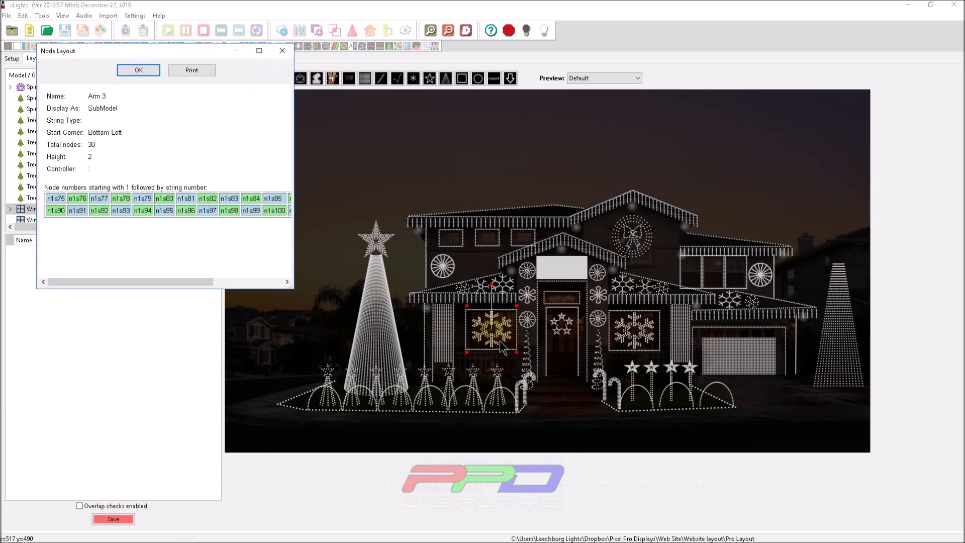
{"action": "left_click", "coordinate": [282, 50]}
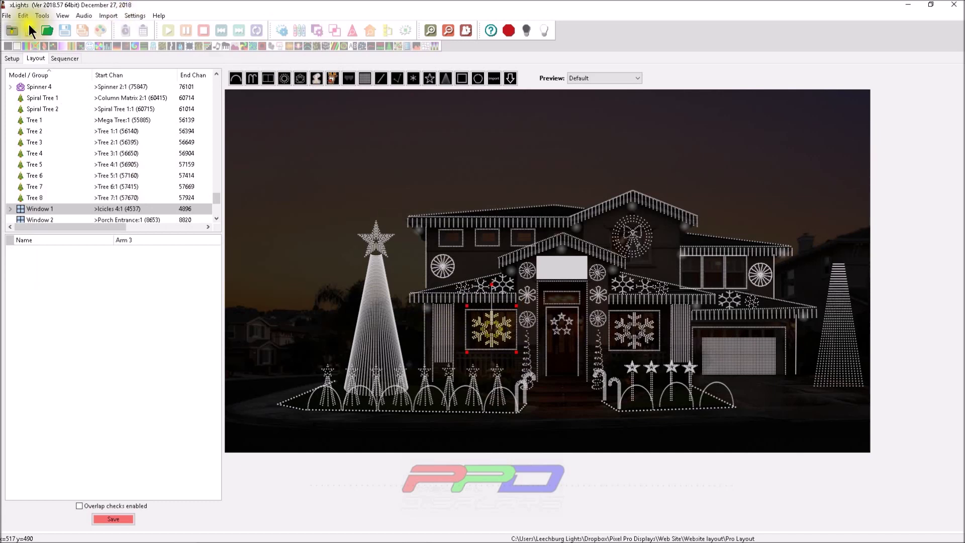
- Inspect the models in the Roof Upper, Roof Lower, Pixel Poles and Pixel Pole Stars groups
{"action": "left_click_drag", "start_coordinate": [221, 195], "coordinate": [231, 100]}
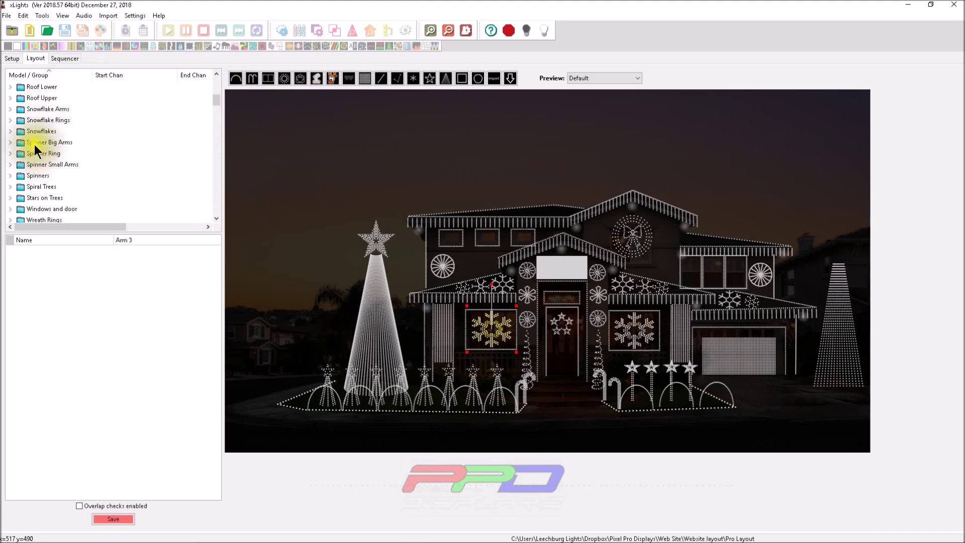
{"action": "left_click", "coordinate": [39, 99]}
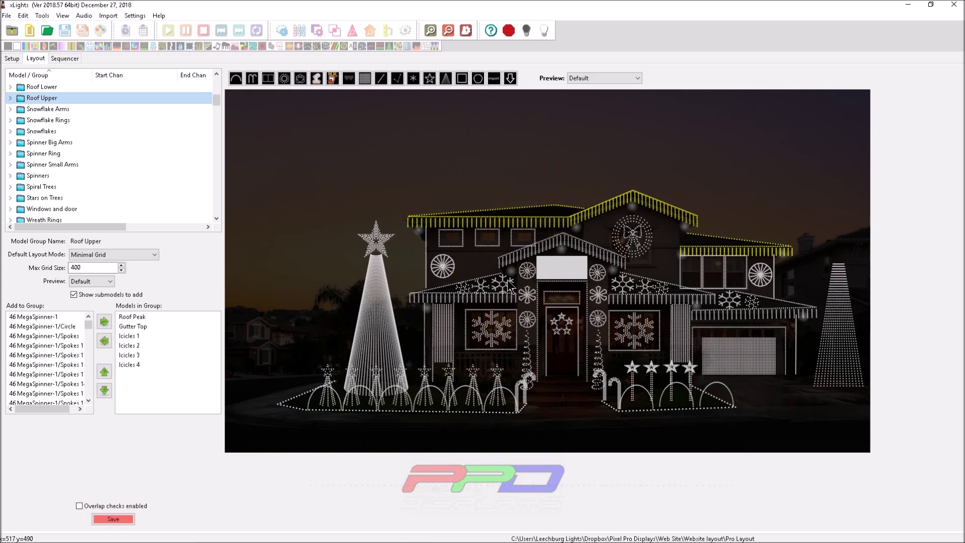
{"action": "scroll", "coordinate": [71, 153], "scroll_direction": "up", "scroll_amount": 1}
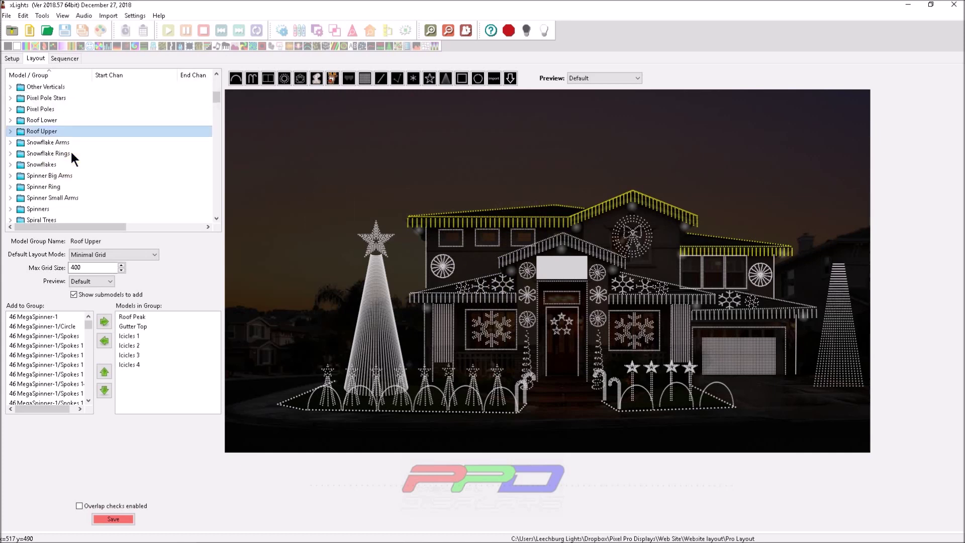
{"action": "left_click", "coordinate": [49, 117]}
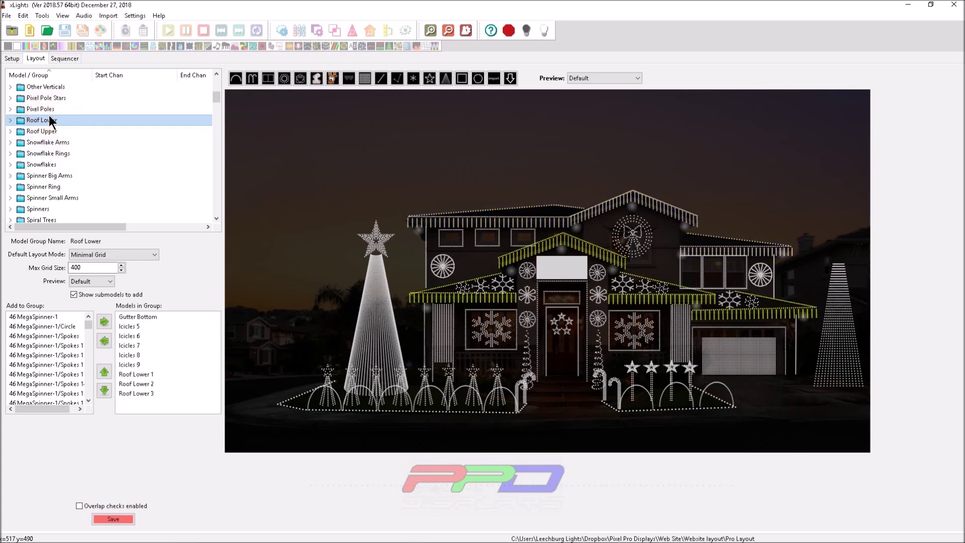
{"action": "left_click", "coordinate": [46, 108]}
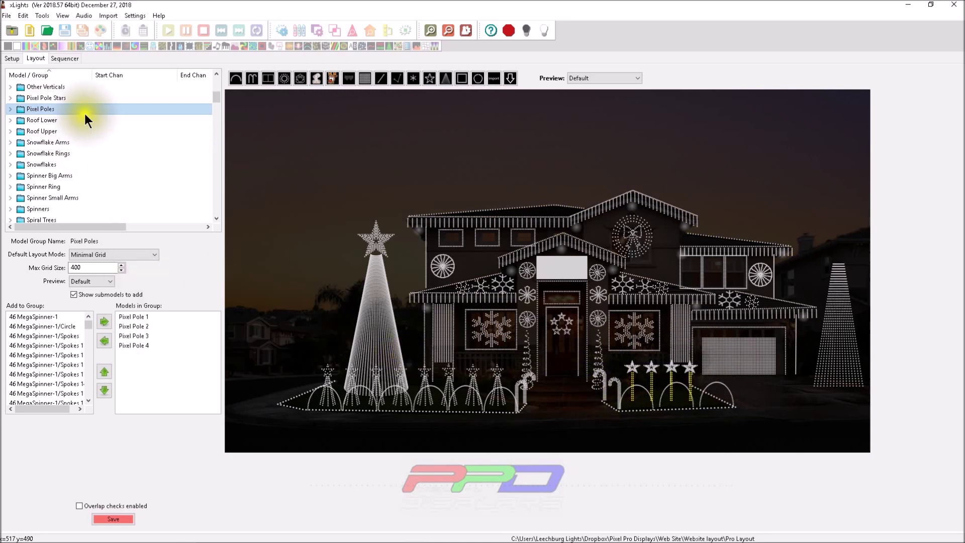
{"action": "left_click", "coordinate": [44, 98]}
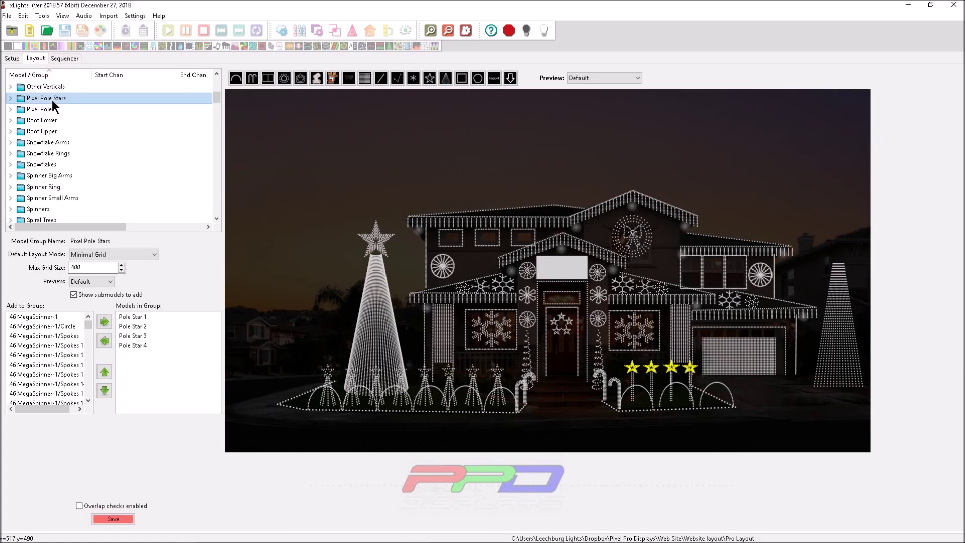
- Inspect the members of the Other Verticals, Mini Trees, Icicles, House Verticals and Gutters groups, selecting Gutter Bottom in the last one
{"action": "scroll", "coordinate": [47, 106], "scroll_direction": "up", "scroll_amount": 2}
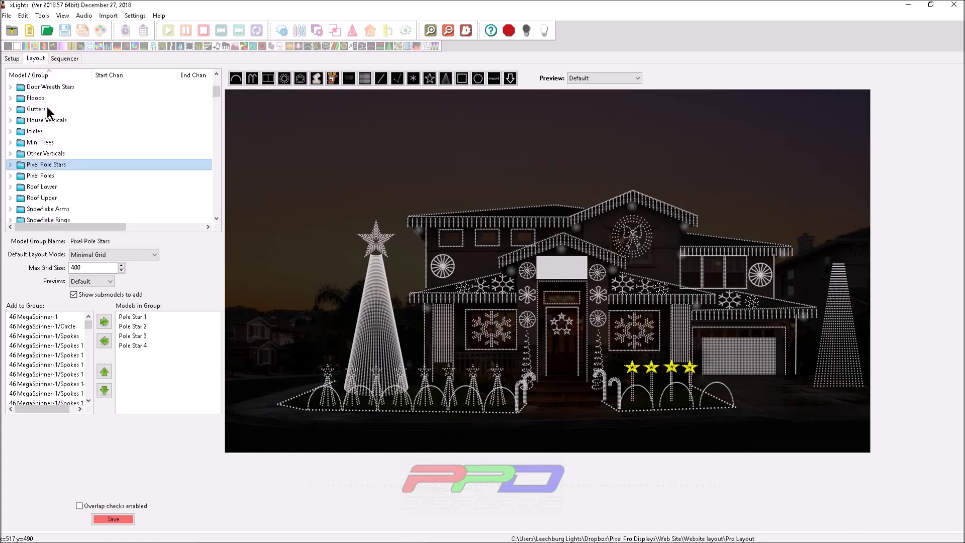
{"action": "left_click", "coordinate": [31, 153]}
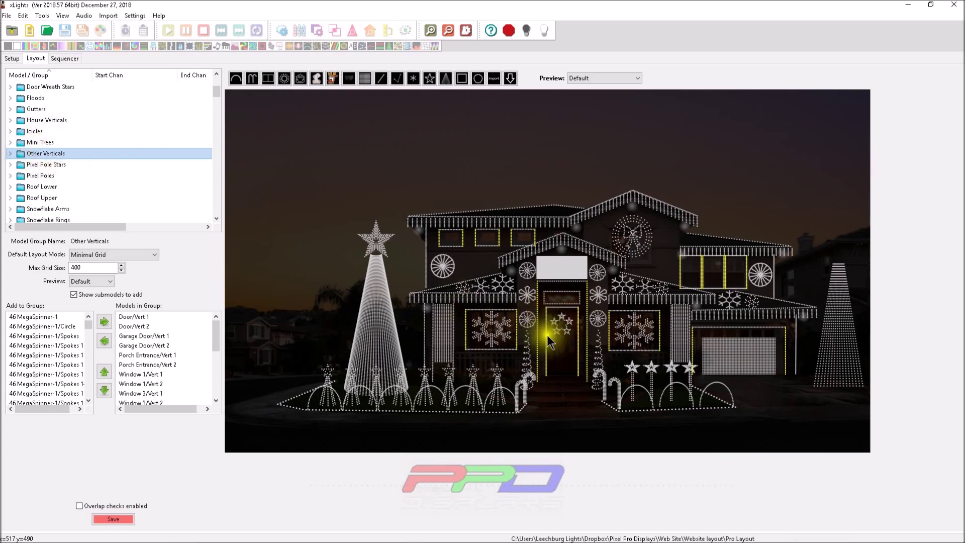
{"action": "left_click", "coordinate": [39, 143]}
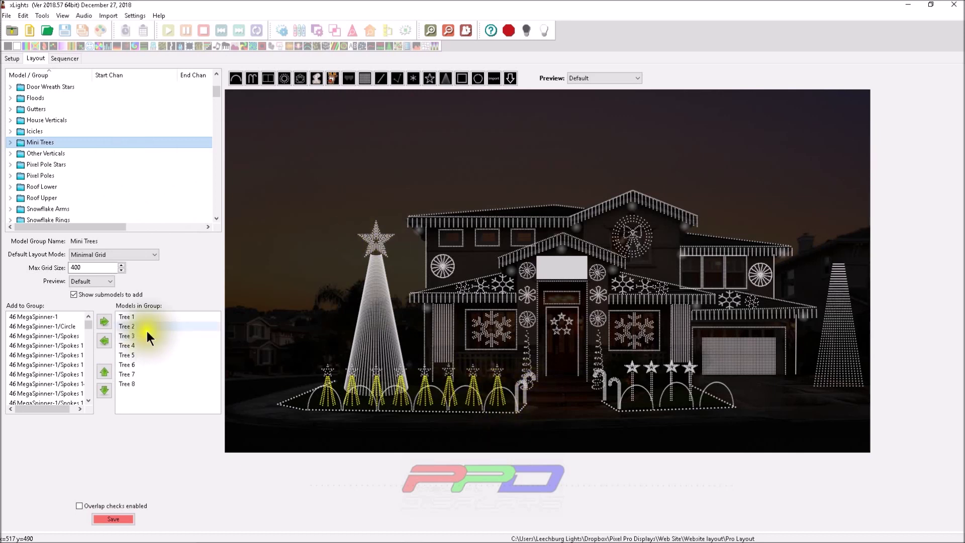
{"action": "left_click", "coordinate": [28, 132]}
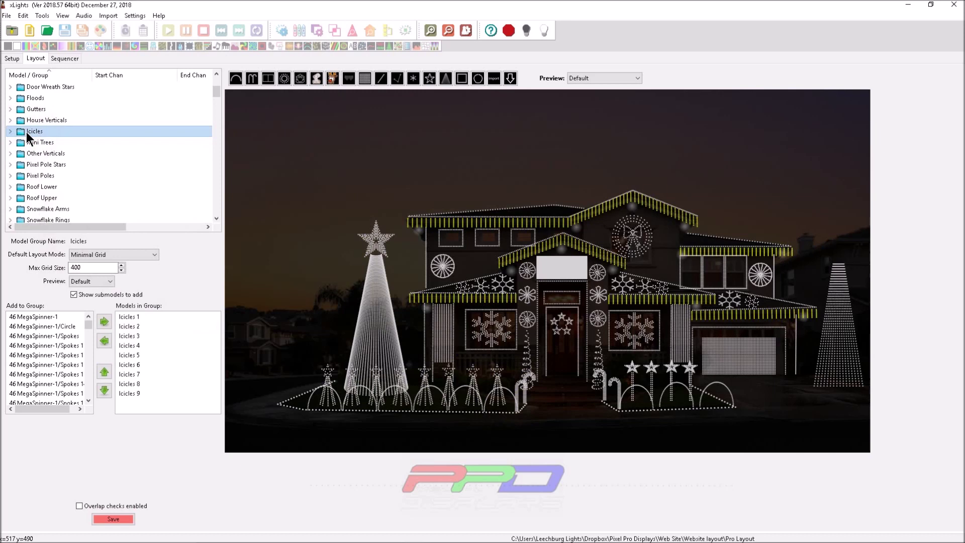
{"action": "left_click", "coordinate": [28, 119]}
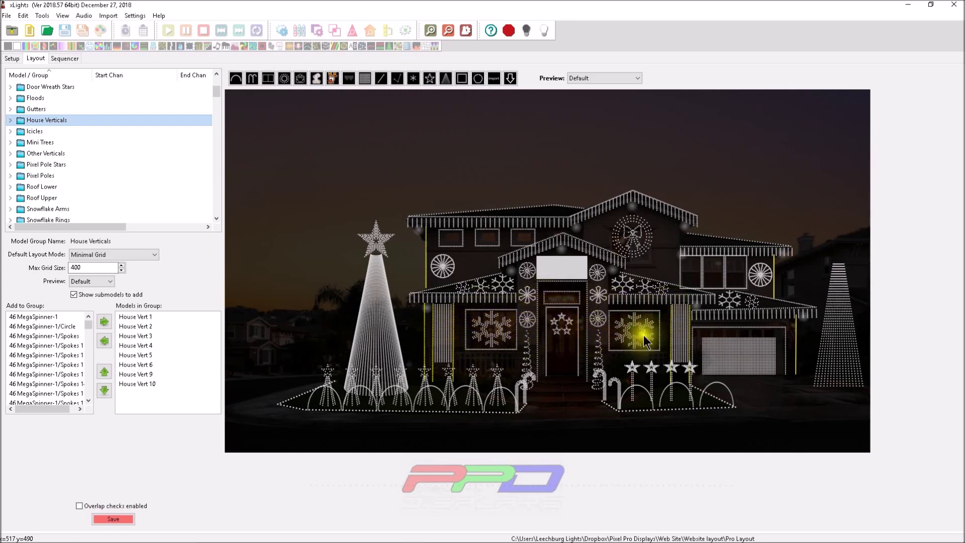
{"action": "left_click", "coordinate": [36, 108]}
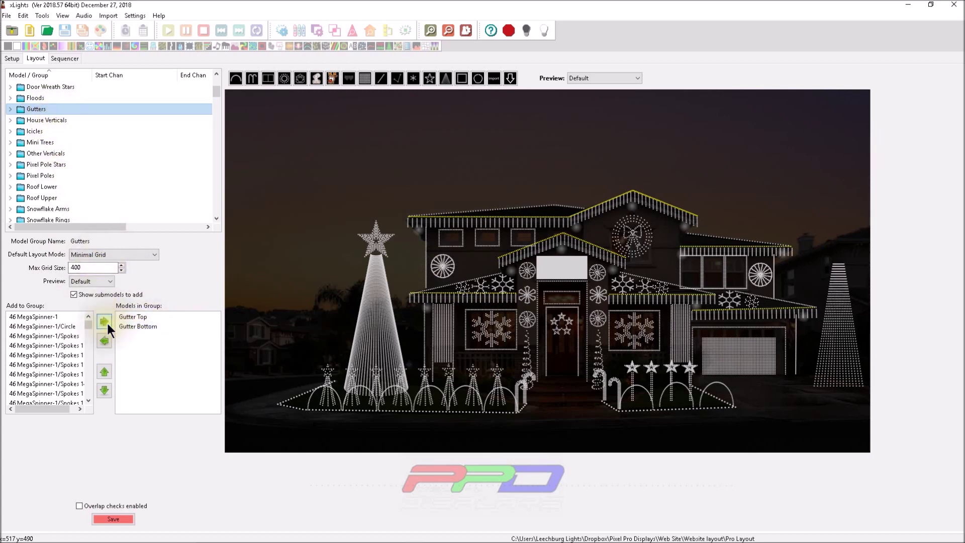
{"action": "left_click", "coordinate": [135, 326]}
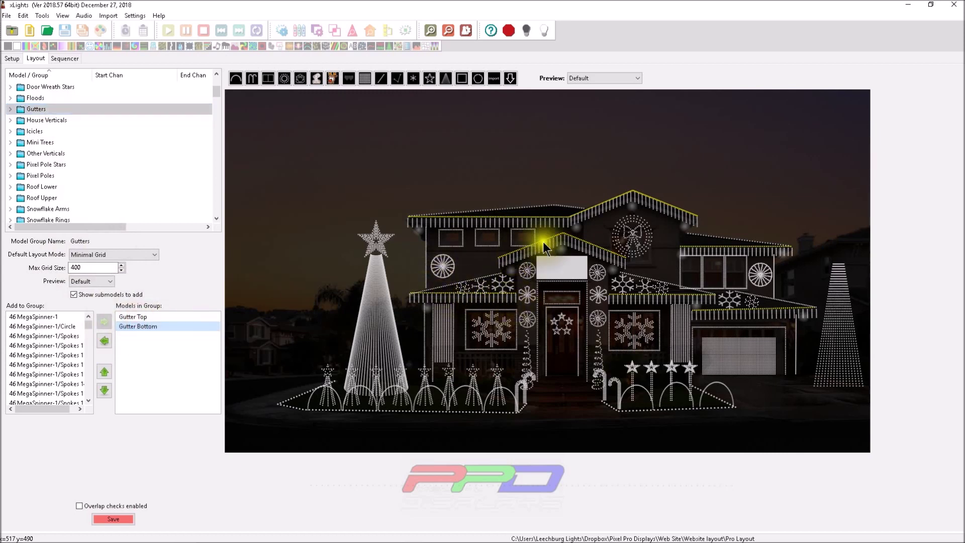
- Inspect the full member list of the Floods group and the members of the Door Wreath Stars and Column Matrices groups
{"action": "left_click", "coordinate": [35, 97]}
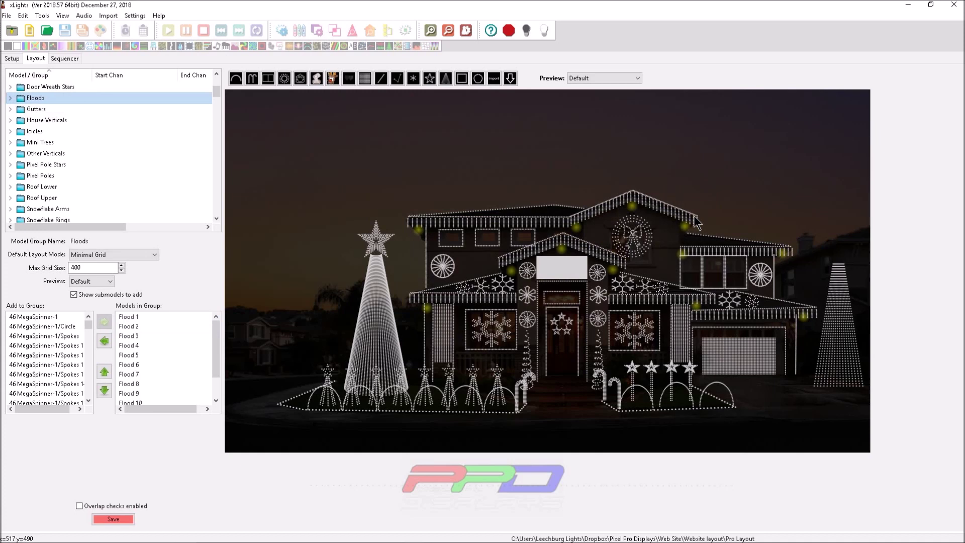
{"action": "left_click", "coordinate": [125, 327]}
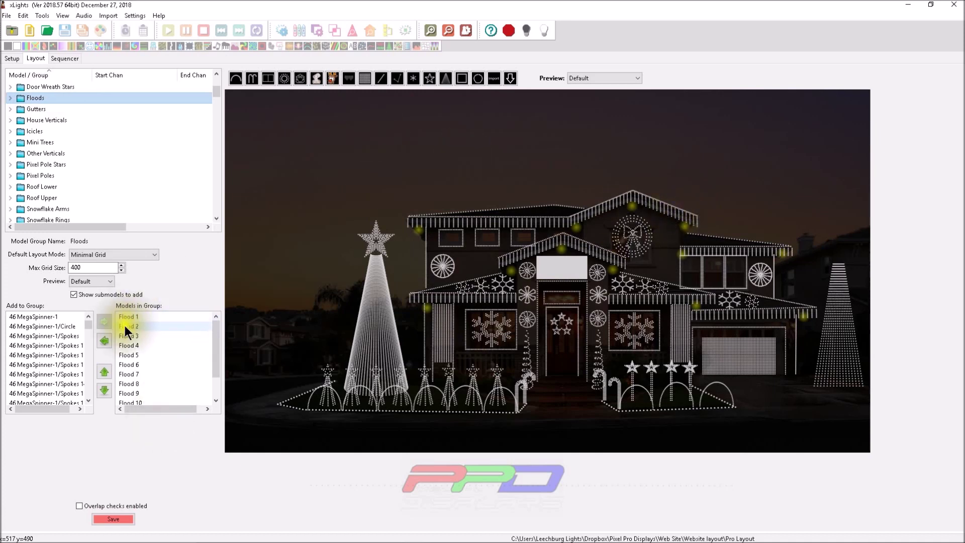
{"action": "scroll", "coordinate": [155, 360], "scroll_direction": "down", "scroll_amount": 1}
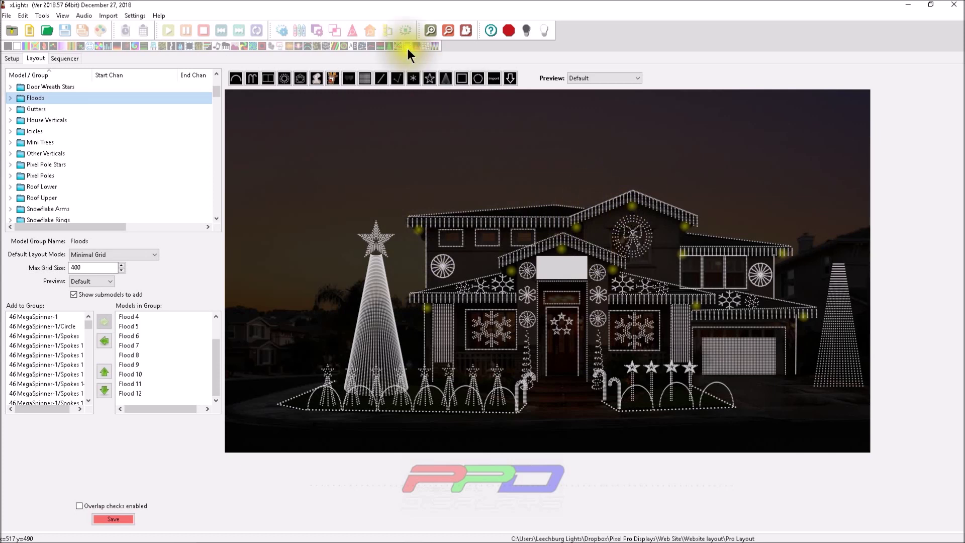
{"action": "scroll", "coordinate": [90, 169], "scroll_direction": "up", "scroll_amount": 2}
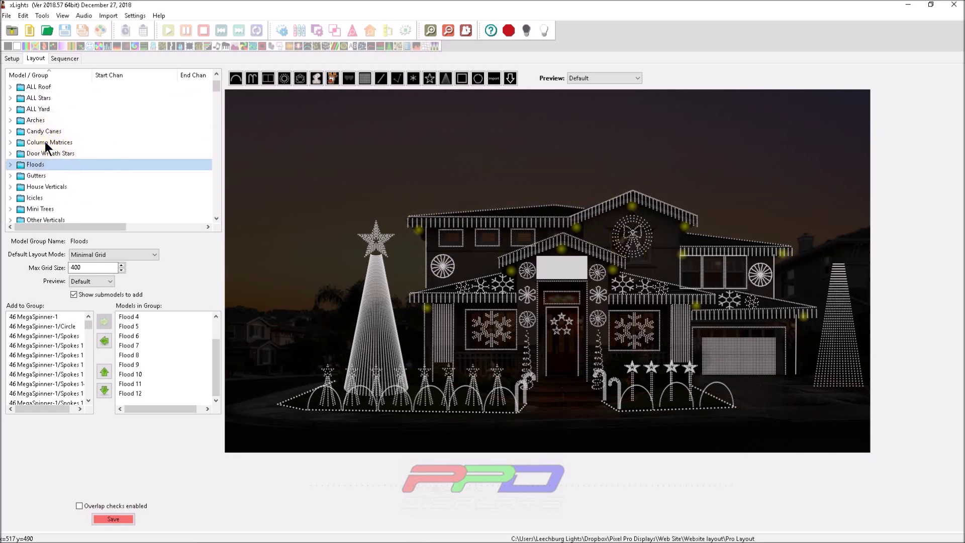
{"action": "left_click", "coordinate": [43, 153]}
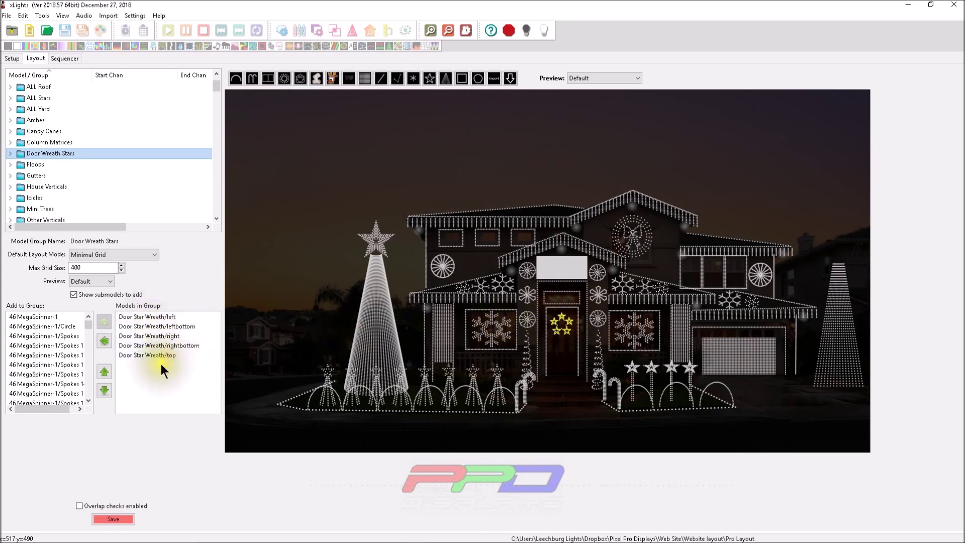
{"action": "left_click", "coordinate": [63, 141]}
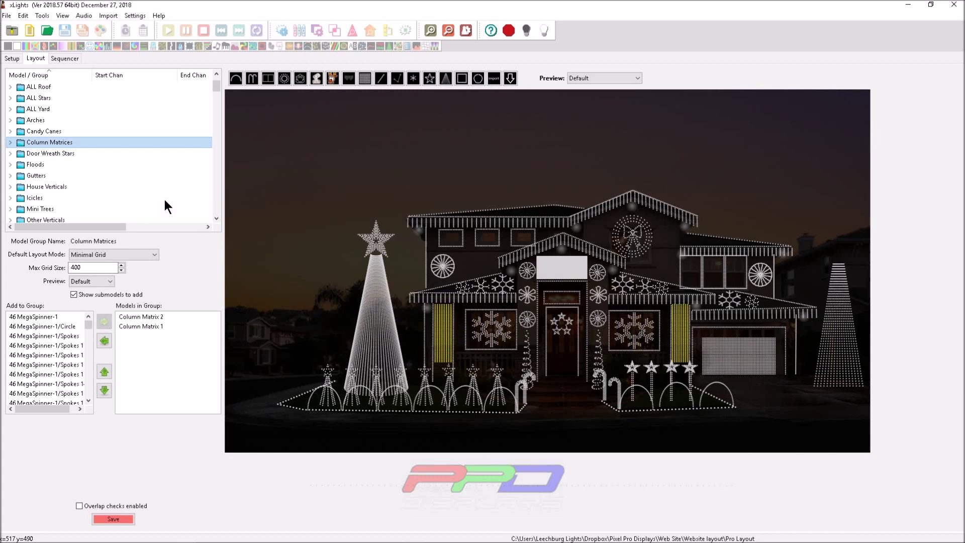
- Inspect the members of the Candy Canes, Arches, ALL Stars, ALL Roof and ALL House Decorations groups
{"action": "left_click", "coordinate": [38, 131]}
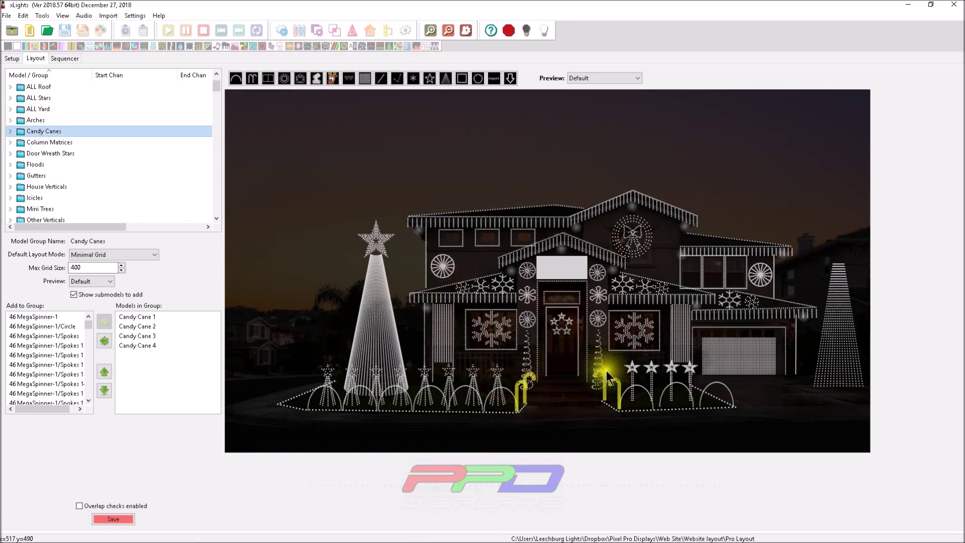
{"action": "left_click", "coordinate": [30, 122]}
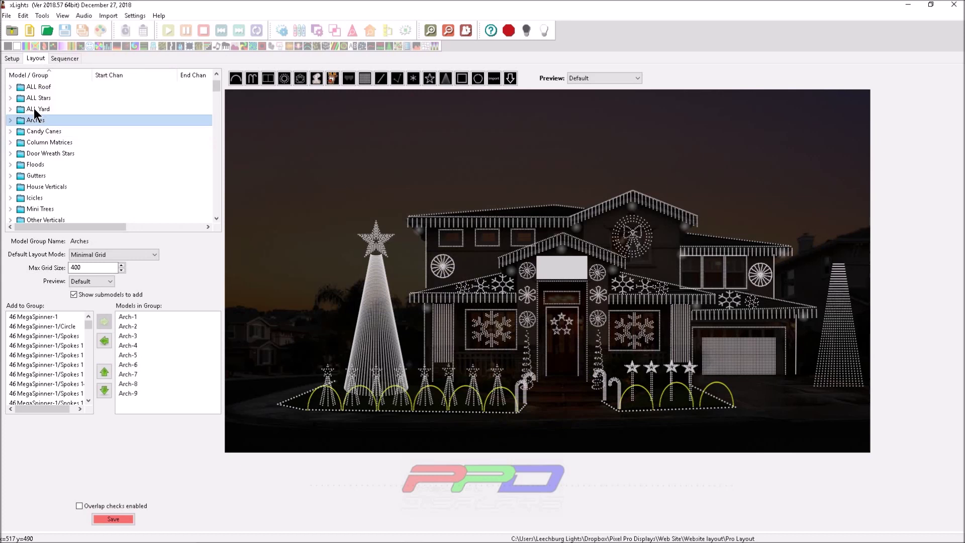
{"action": "scroll", "coordinate": [34, 108], "scroll_direction": "up", "scroll_amount": 1}
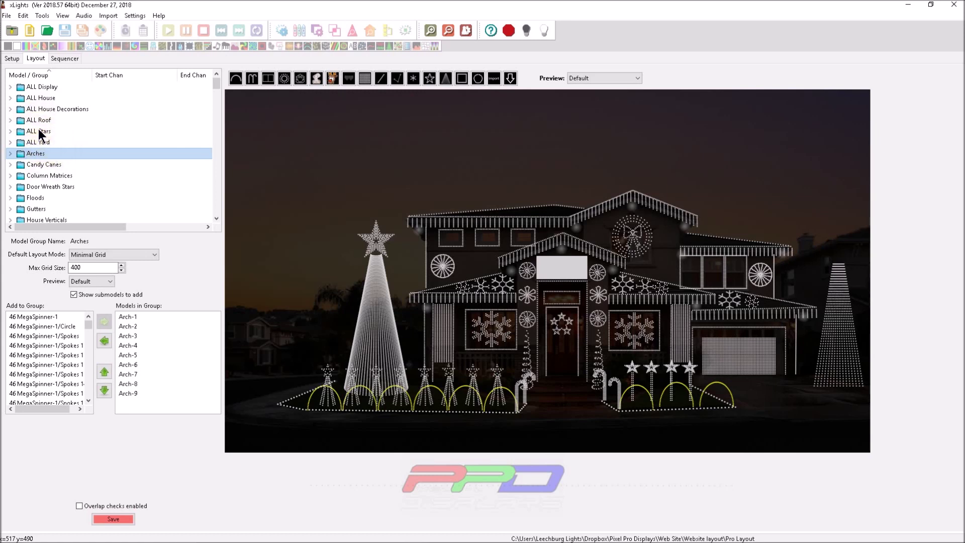
{"action": "left_click", "coordinate": [38, 129]}
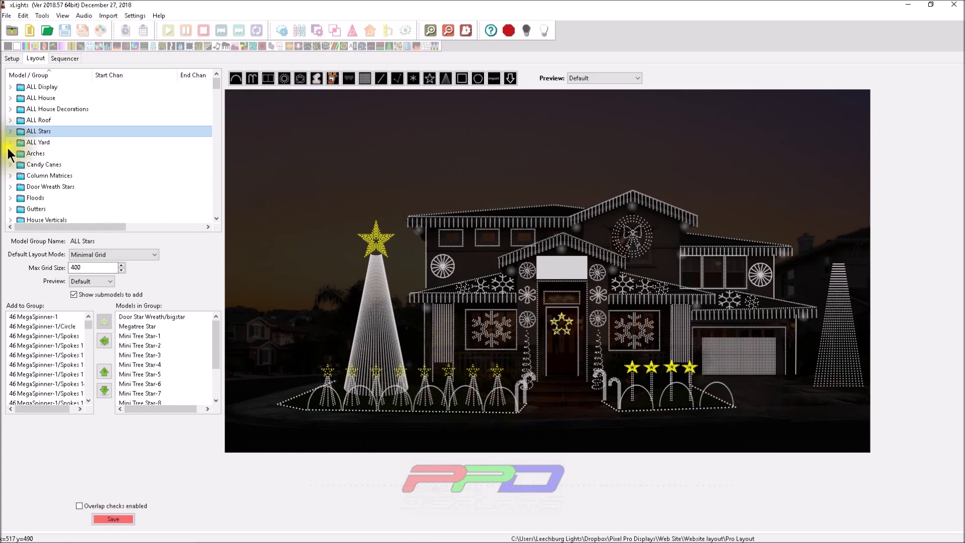
{"action": "left_click", "coordinate": [31, 123]}
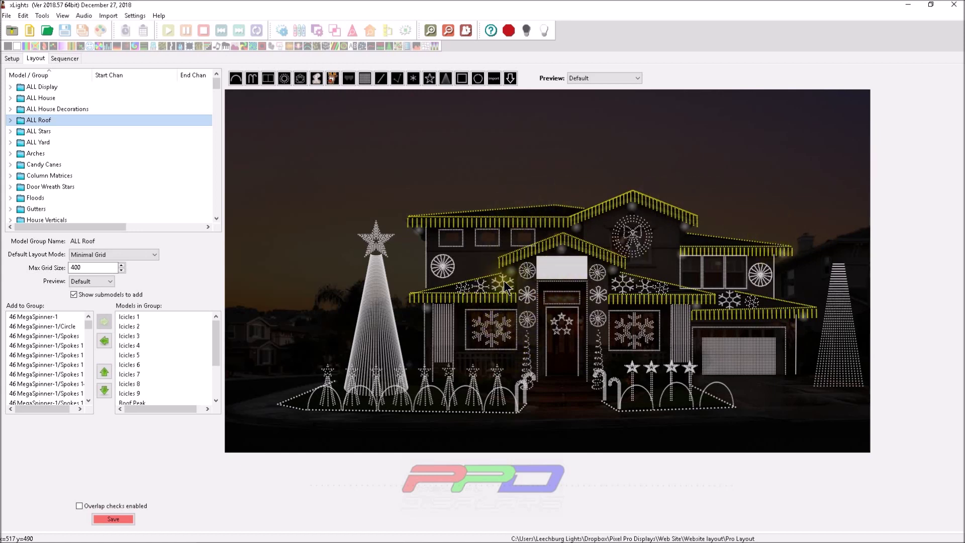
{"action": "left_click", "coordinate": [35, 111]}
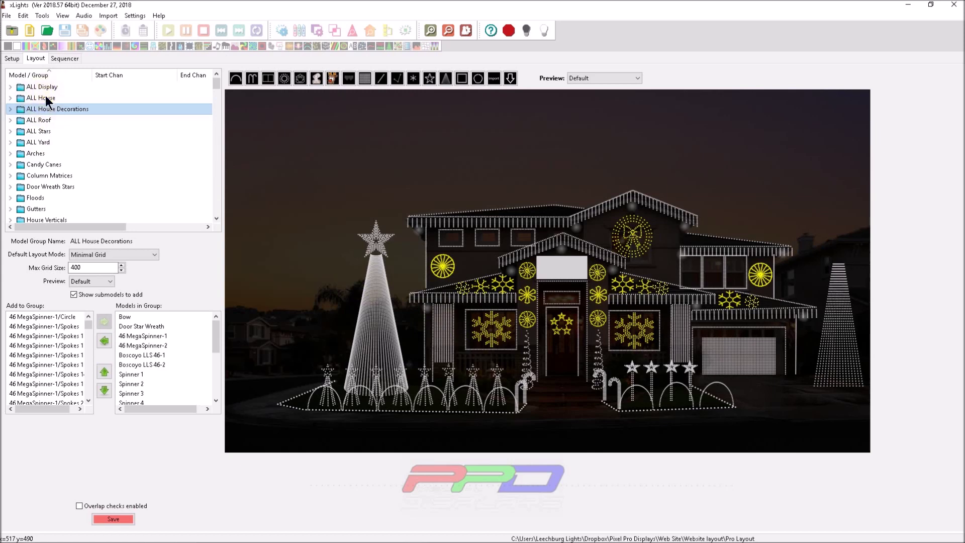
- Inspect the groups nested in the ALL Yard group, from Arches to Spiral Trees
{"action": "left_click", "coordinate": [32, 143]}
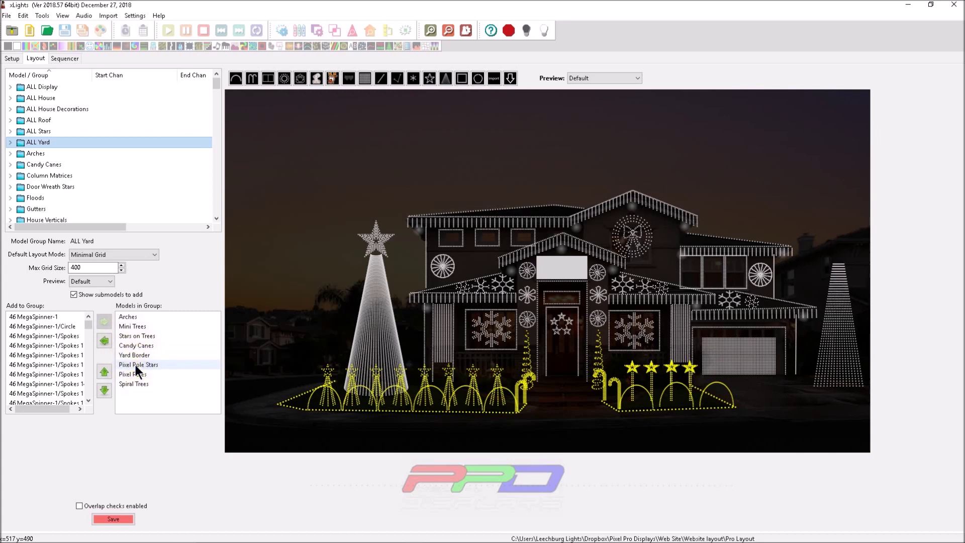
{"action": "left_click", "coordinate": [137, 389]}
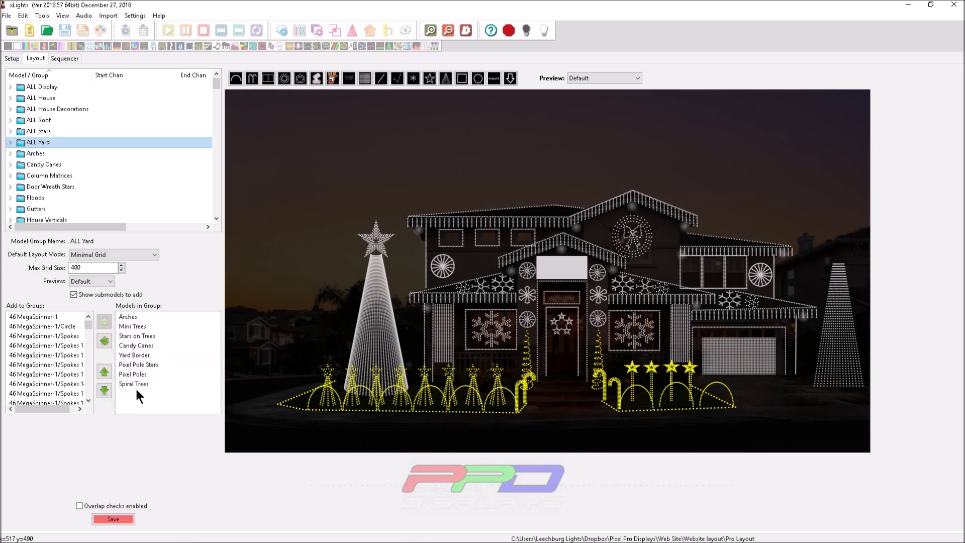
{"action": "left_click", "coordinate": [57, 188]}
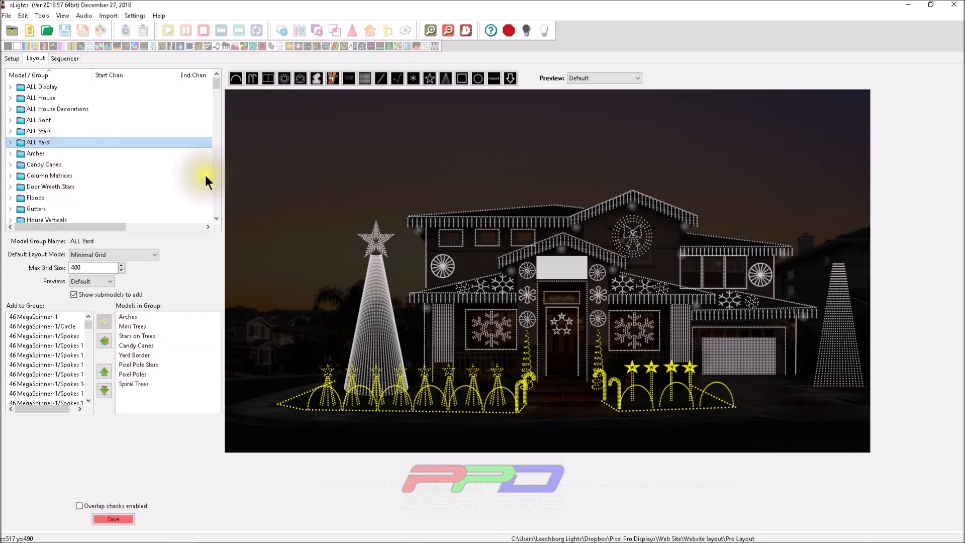
- Inspect the groups nested in ALL House and ALL Display, and bring up the group management options for ALL Display
{"action": "left_click", "coordinate": [45, 99]}
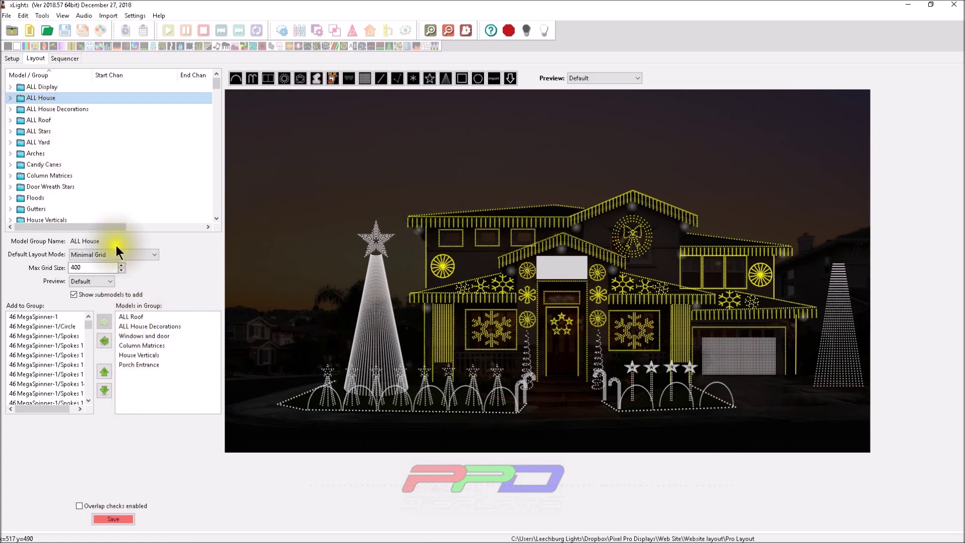
{"action": "left_click", "coordinate": [39, 89]}
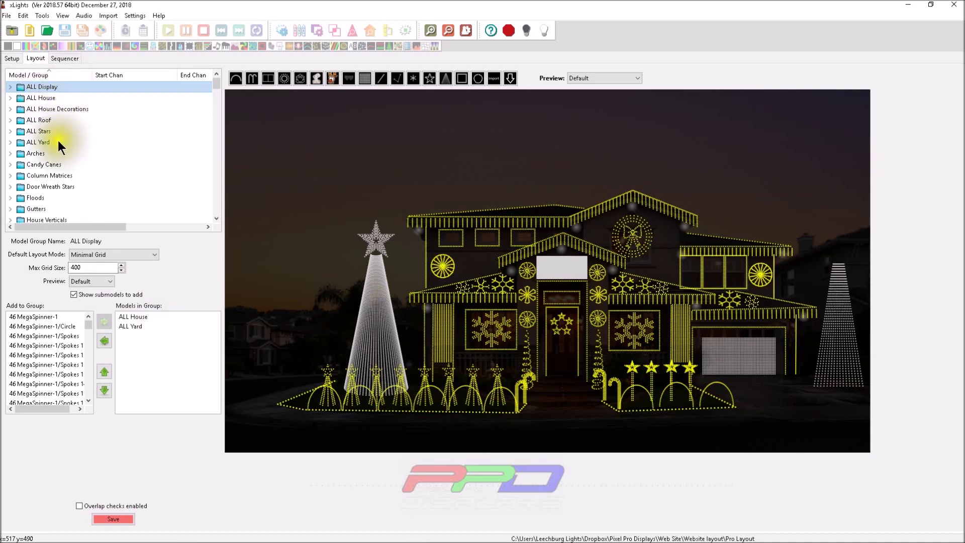
{"action": "right_click", "coordinate": [60, 90]}
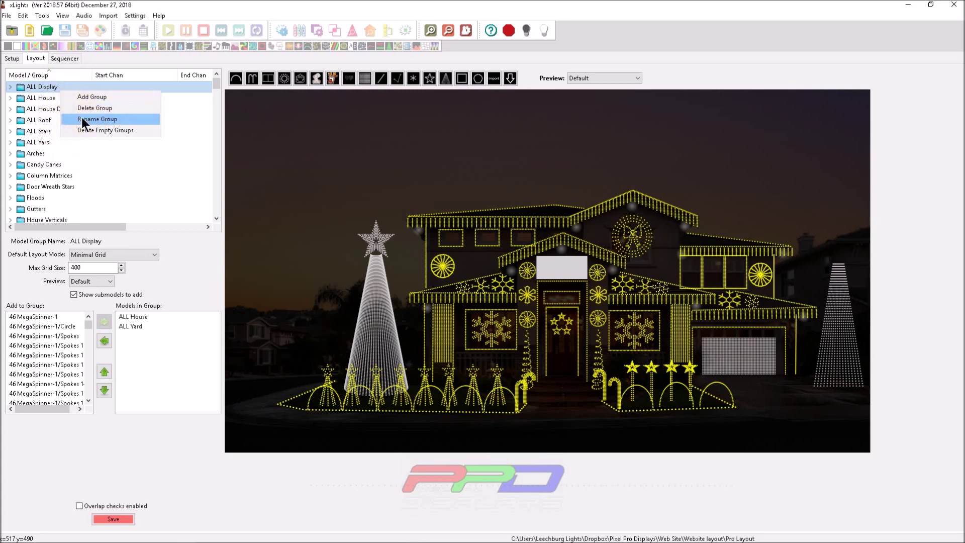